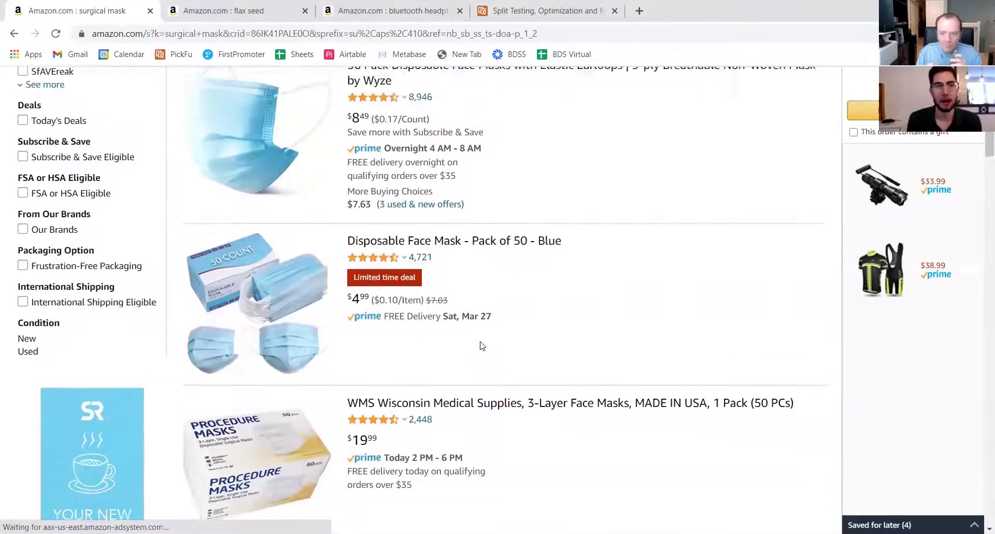
Step: Open the Wyze 50 Pack Disposable Face Masks and the Disposable Face Mask - Pack of 50 - Blue listings in separate new tabs
right_click(450, 304)
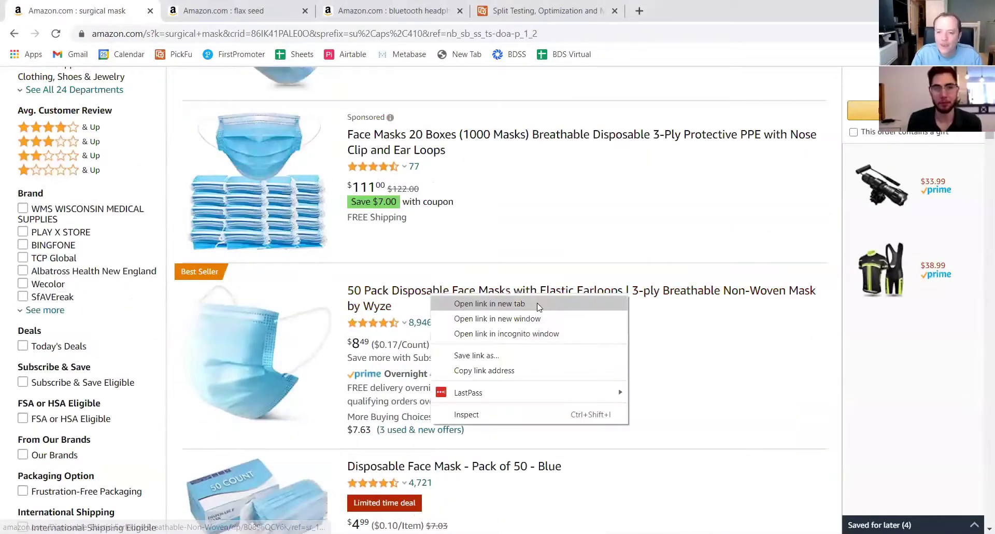
click(537, 304)
scroll(461, 194, down, 5)
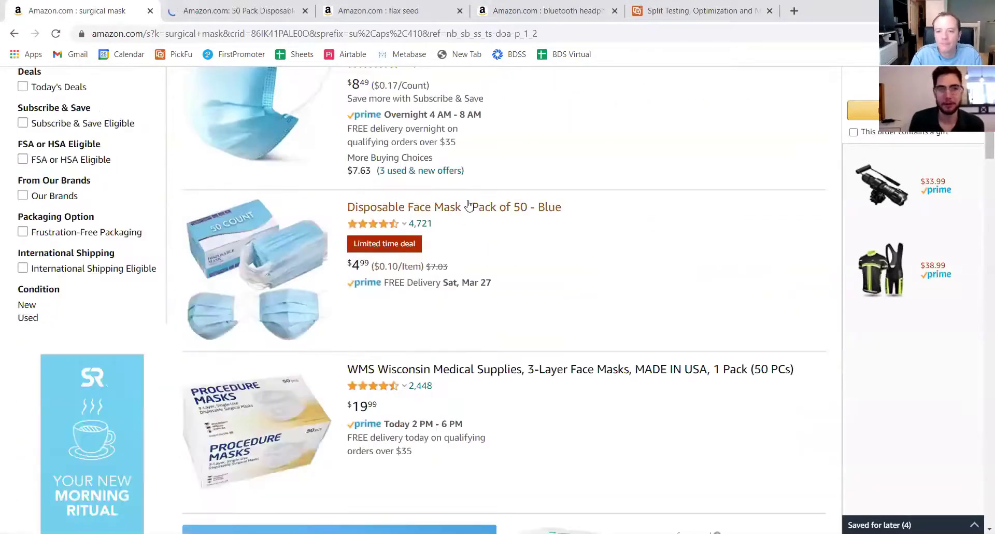
right_click(485, 206)
click(534, 211)
Step: Open the Thera Plus Medical Face Mask 50CT and Box of 50 ASTM Level 3 4-Ply Face Masks listings in new tabs
scroll(538, 242, down, 1)
scroll(538, 242, down, 12)
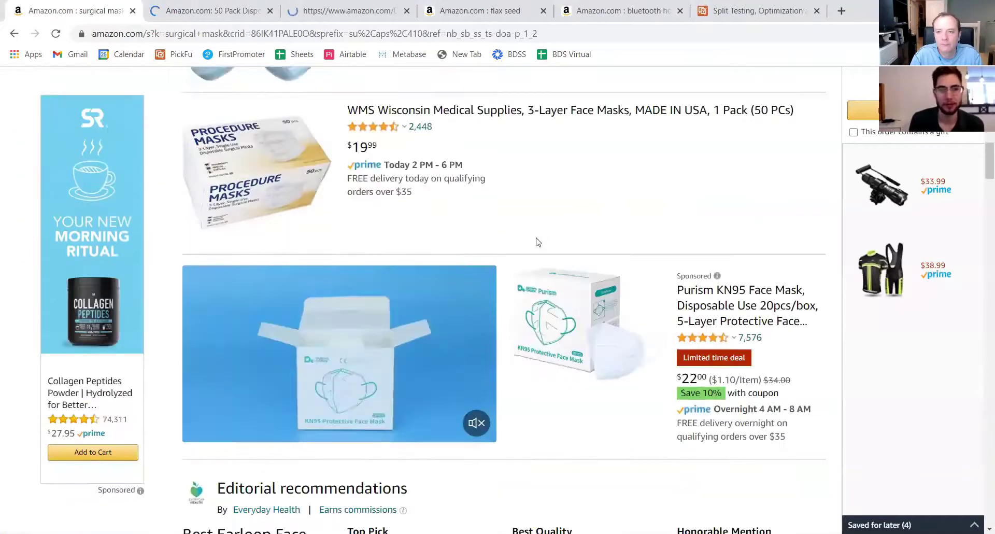
scroll(537, 242, down, 6)
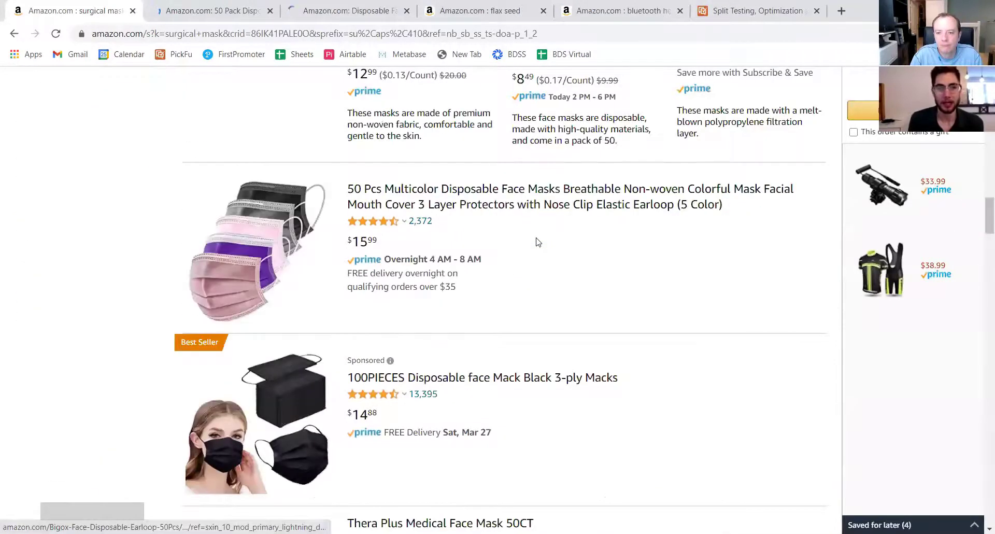
scroll(536, 241, down, 9)
scroll(502, 256, up, 4)
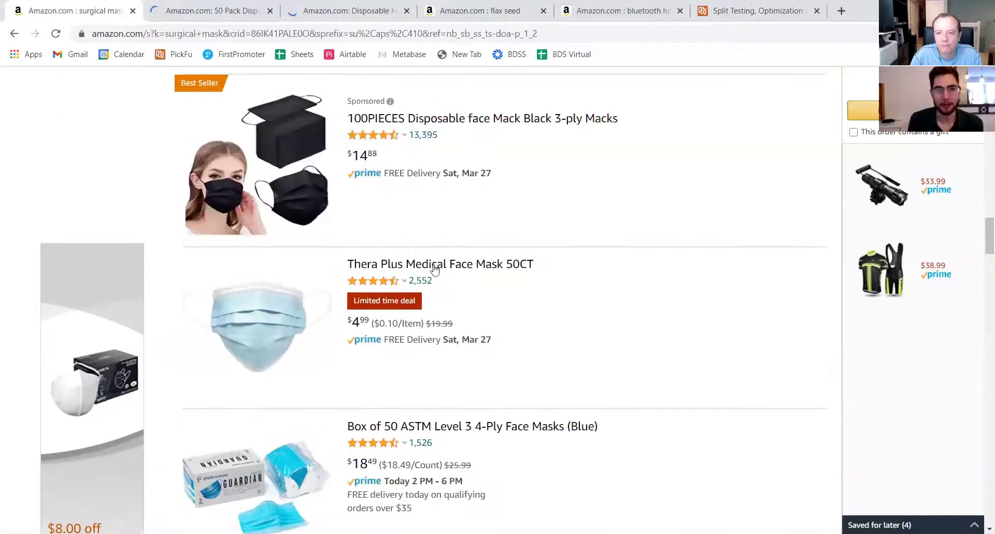
right_click(435, 266)
click(513, 273)
scroll(502, 284, down, 4)
right_click(468, 233)
click(539, 240)
Step: Enlarge the main product image of the Wyze 50-pack mask listing and save it to Downloads as a JPEG
key(ctrl+Tab)
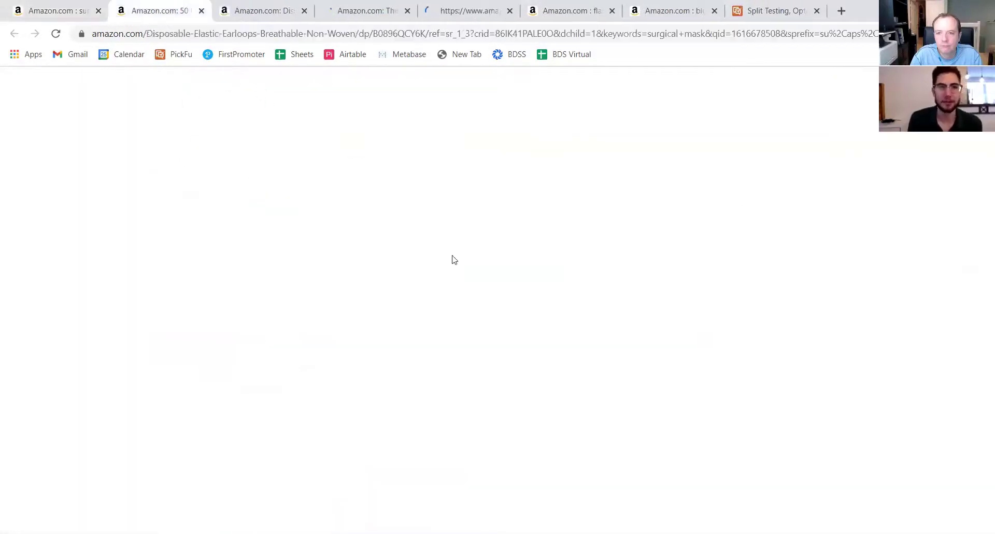
right_click(179, 281)
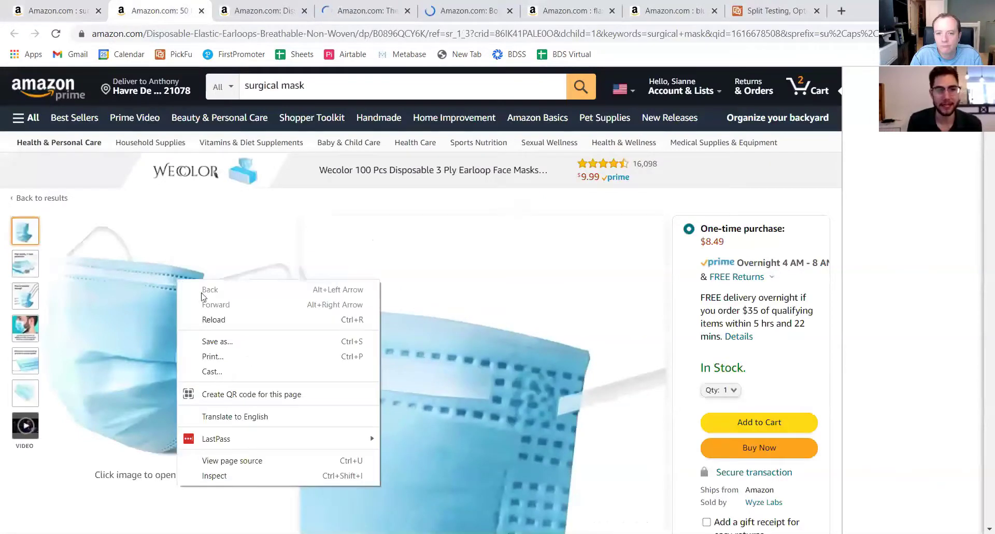
key(Escape)
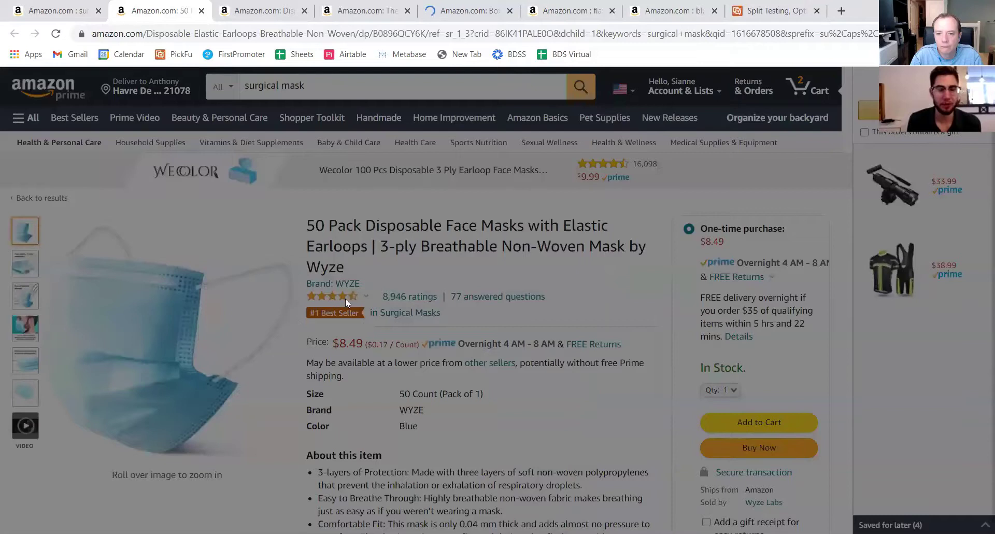
click(278, 286)
right_click(310, 259)
click(360, 284)
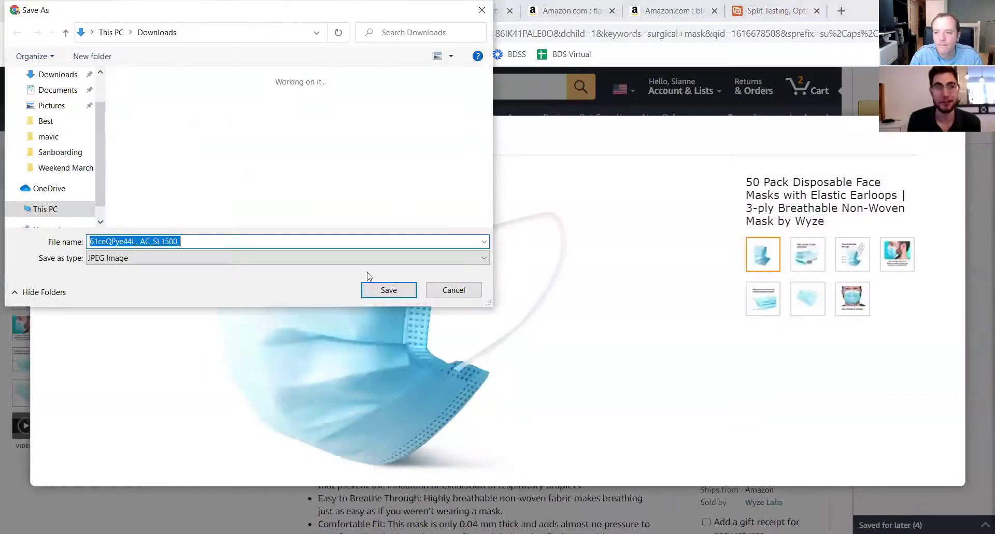
click(414, 290)
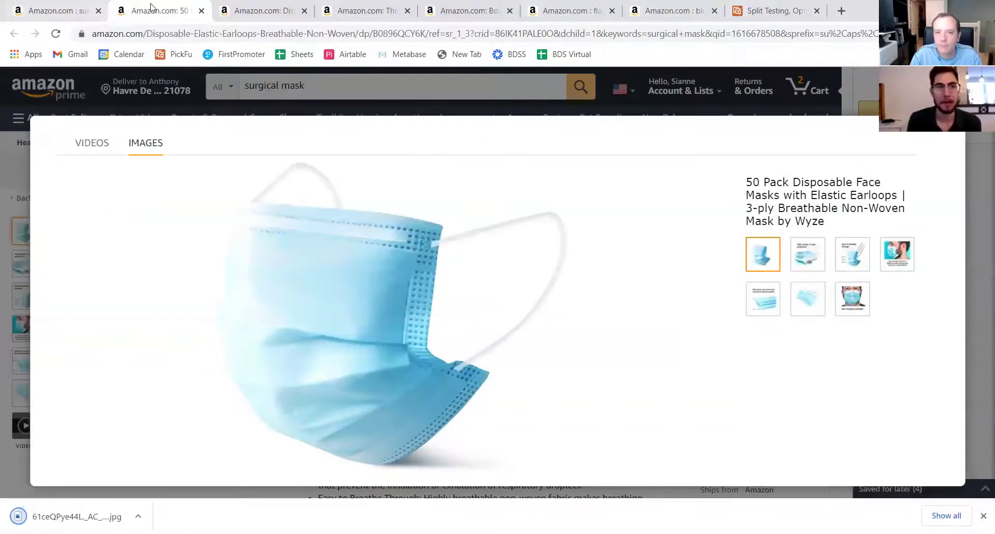
Step: Save the enlarged main image of the Disposable Face Mask - Pack of 50 - Blue listing to Downloads and close its tab
click(211, 144)
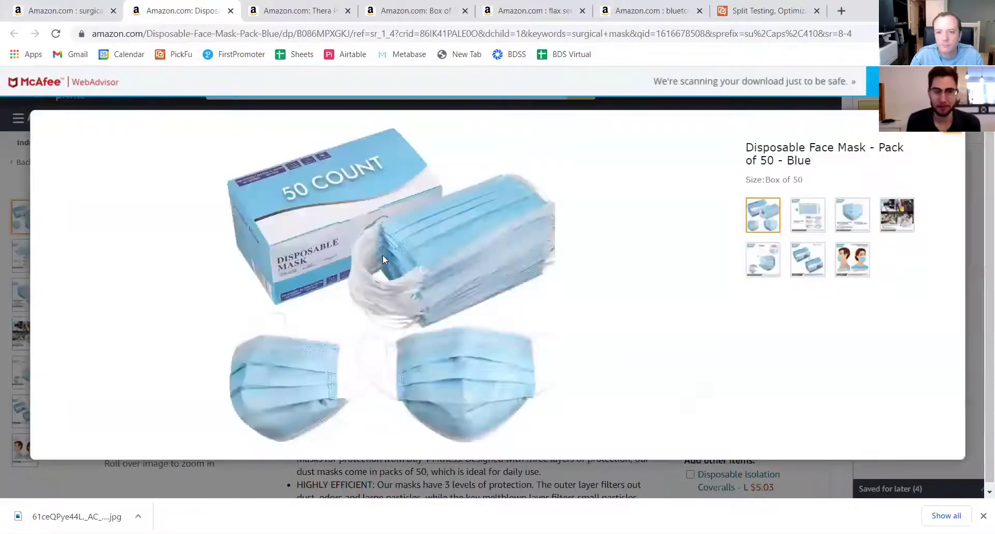
right_click(382, 254)
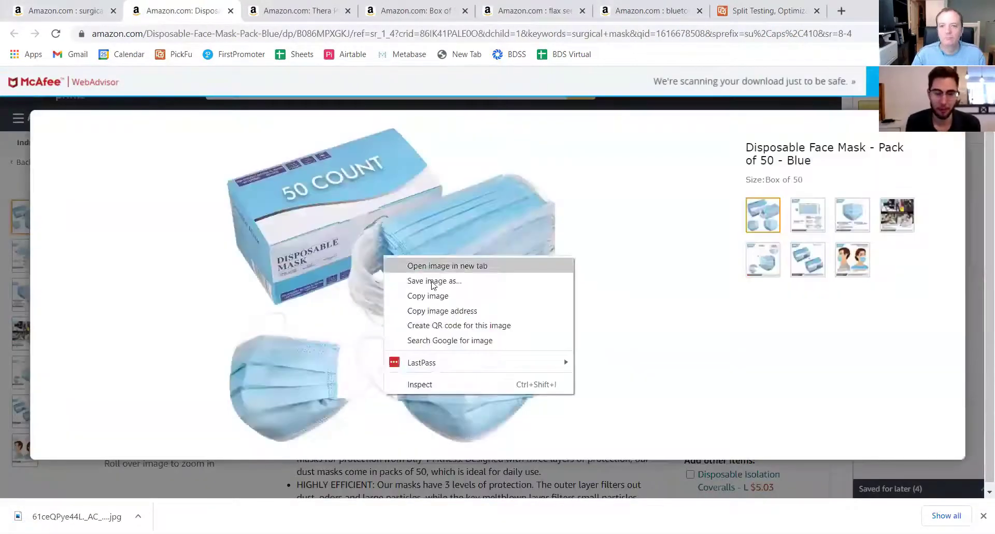
click(436, 283)
key(ctrl+v)
click(394, 289)
click(230, 10)
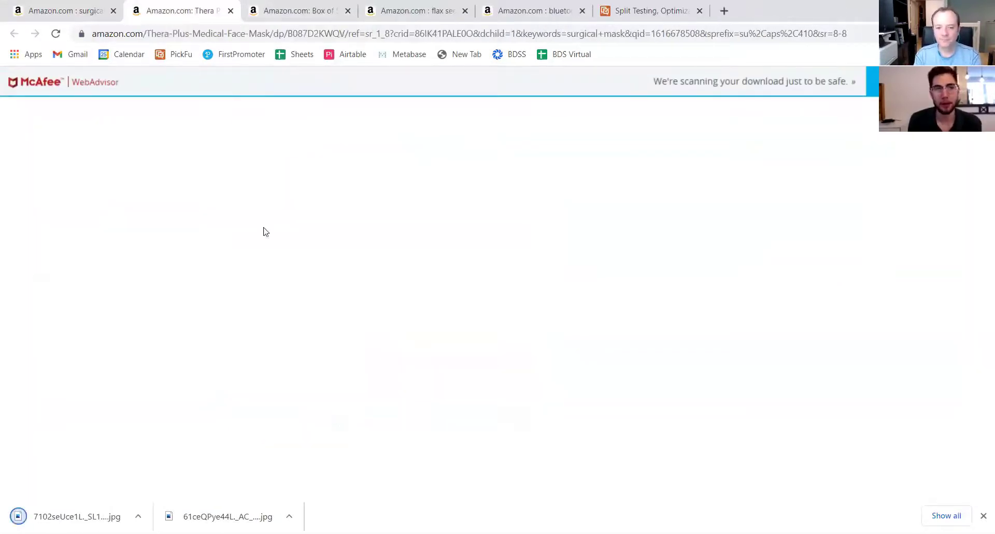
Step: Save the enlarged main image of the Thera Plus Medical Face Mask listing to Downloads and close its tab
click(204, 269)
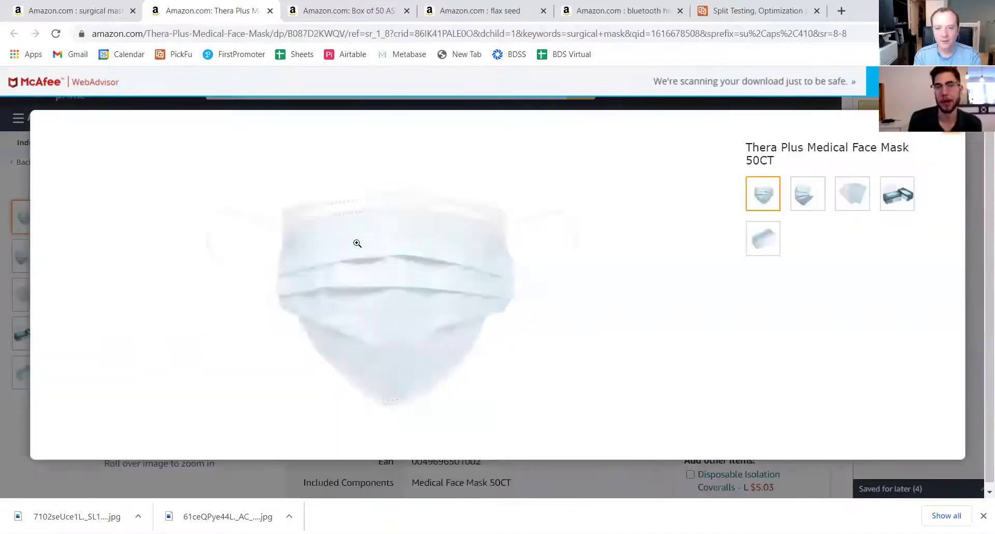
right_click(377, 254)
click(391, 267)
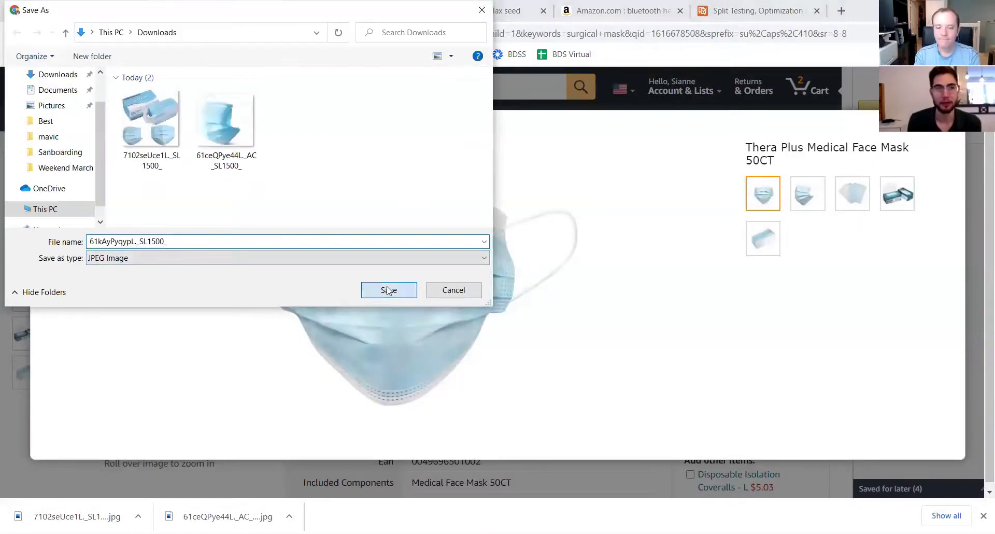
click(388, 288)
middle_click(233, 8)
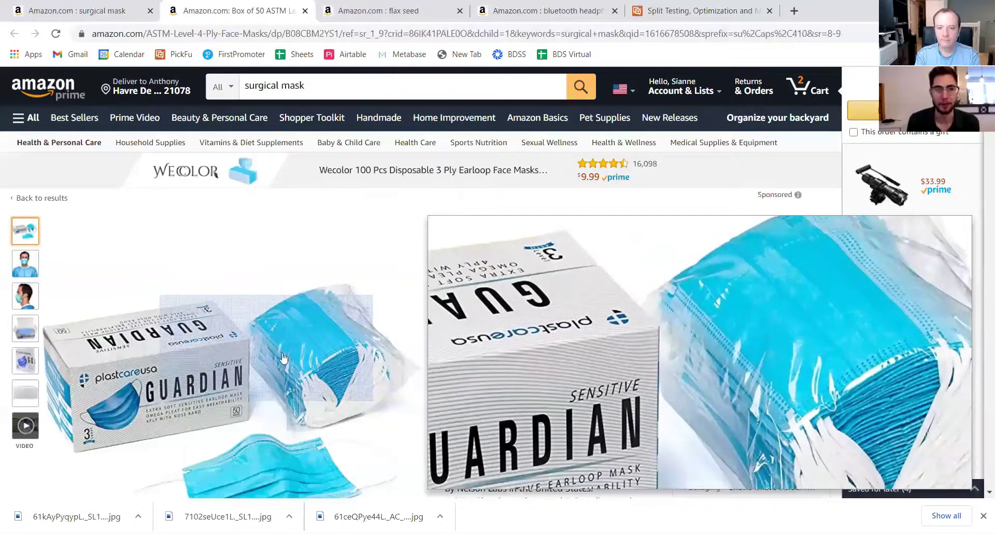
Step: Enlarge the main image of the Box of 50 ASTM Level 3 4-Ply Face Masks listing and save it to Downloads
click(330, 354)
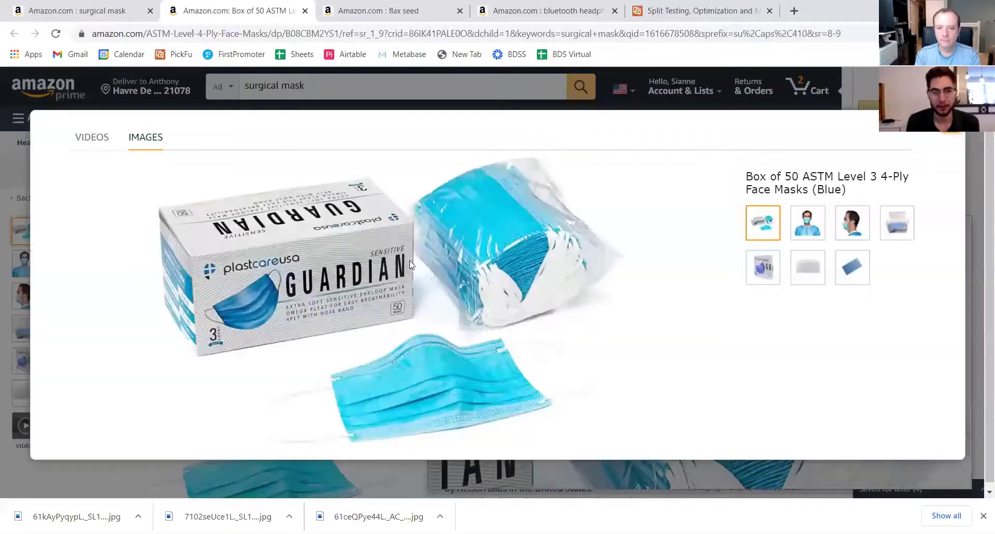
right_click(396, 259)
click(619, 306)
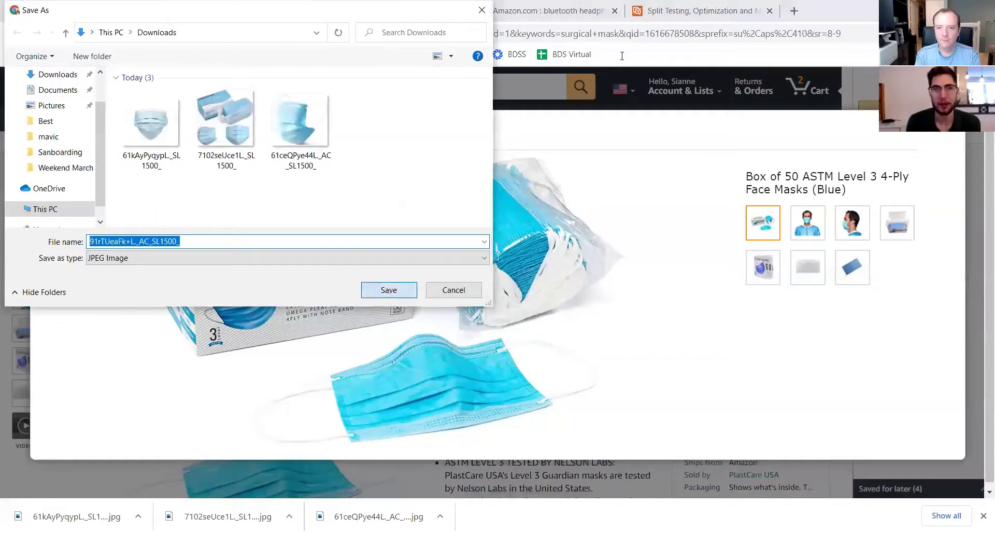
key(Return)
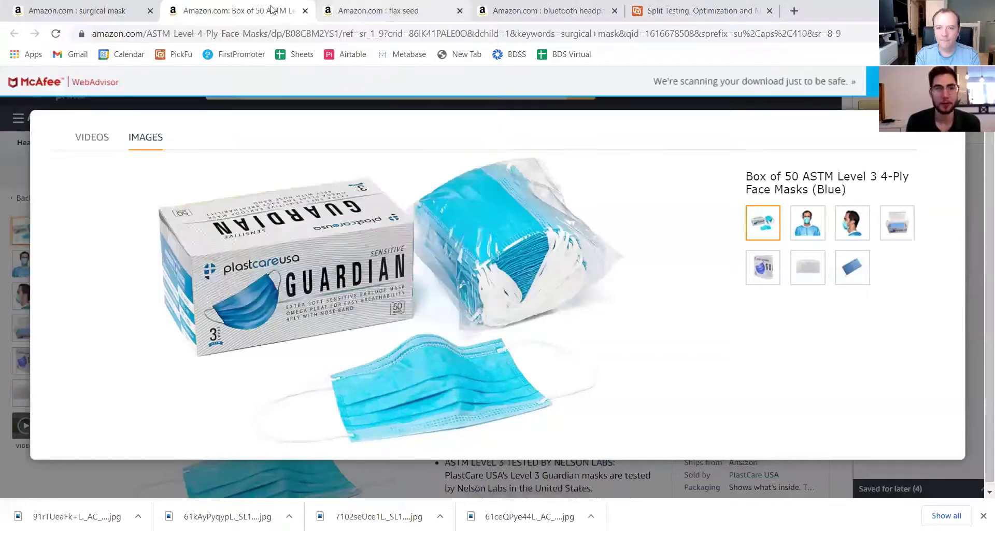
Step: Switch to PickFu and start a new poll
click(175, 55)
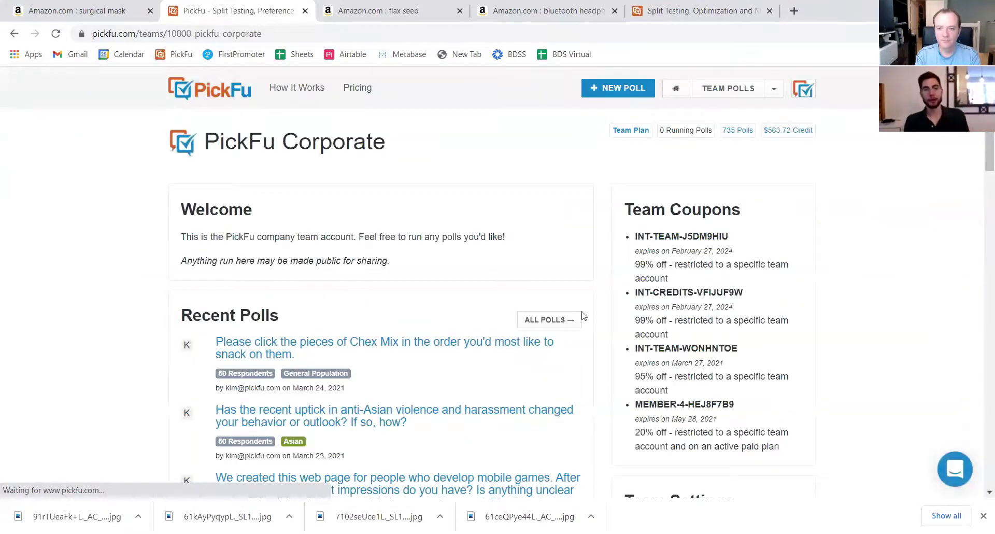
click(611, 93)
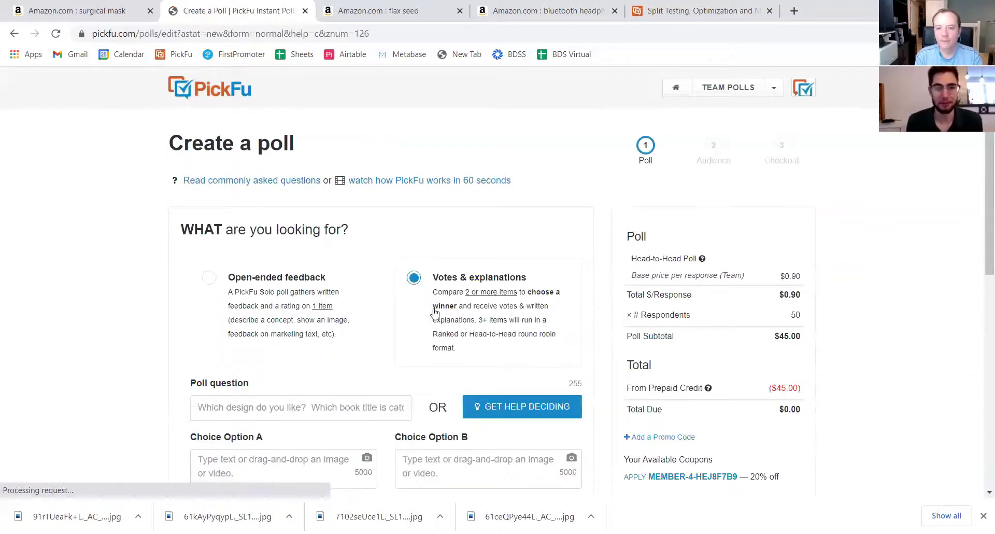
scroll(436, 320, down, 3)
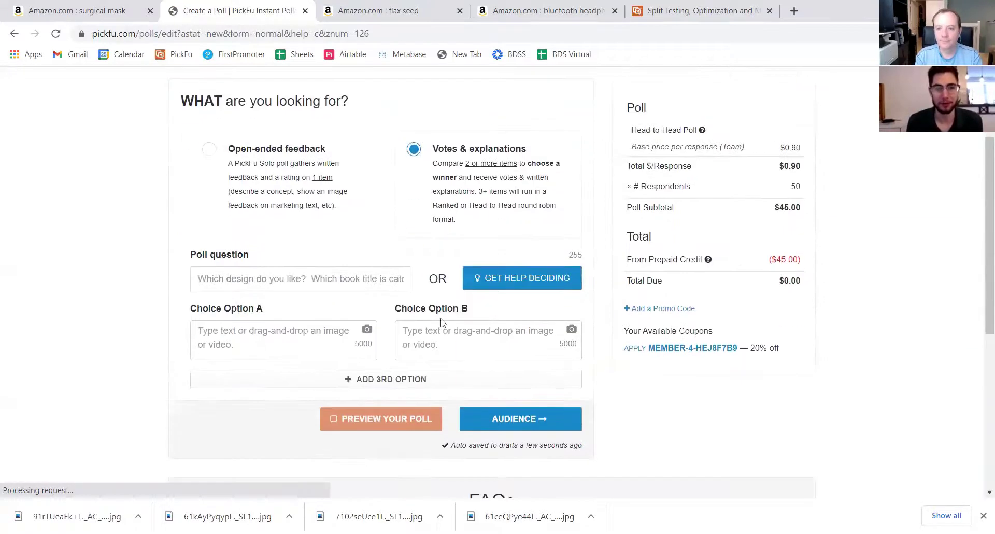
Step: Upload 91rTUeaFk+L._AC_SL1500_ as Choice Option A and 61kAyPyqypL._SL1500_ as Choice Option B
click(367, 330)
click(151, 127)
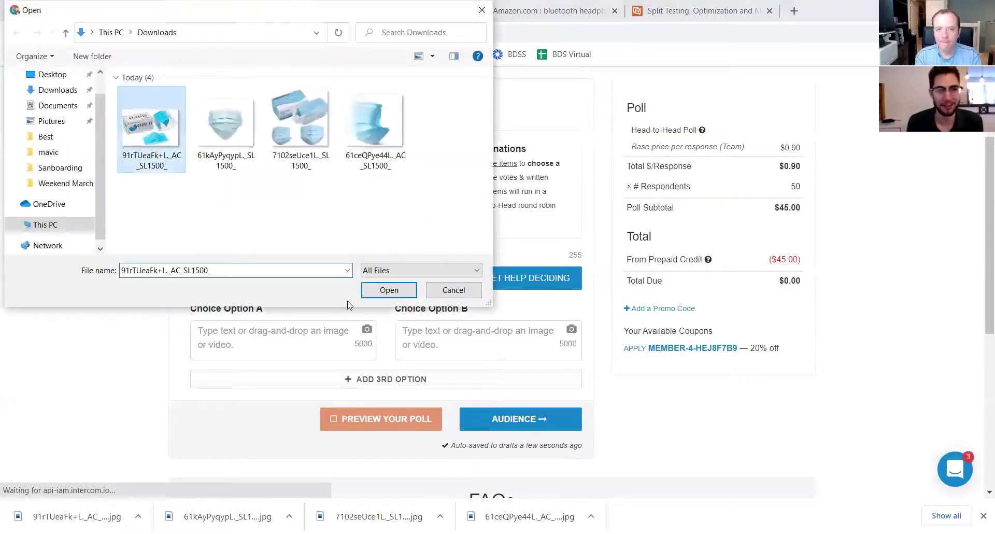
click(388, 290)
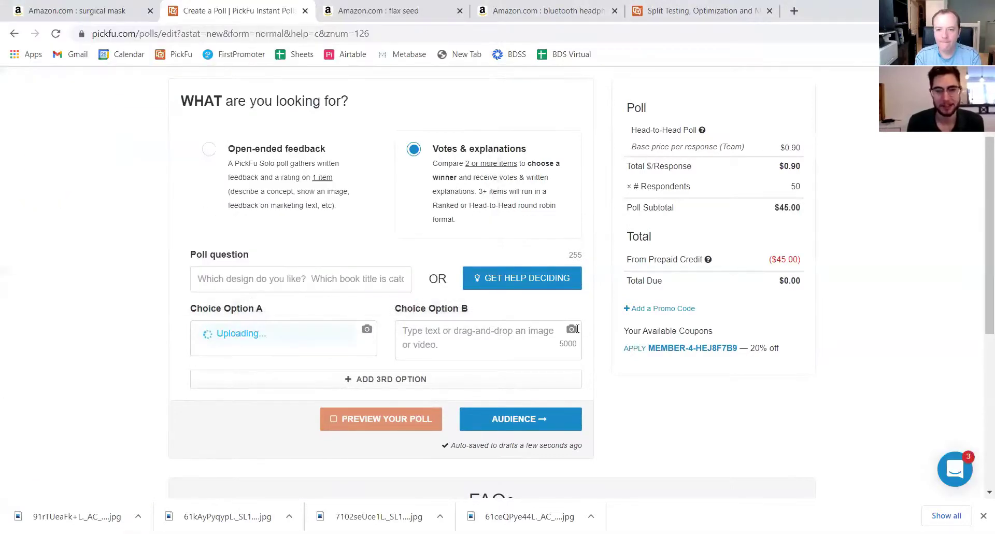
click(572, 329)
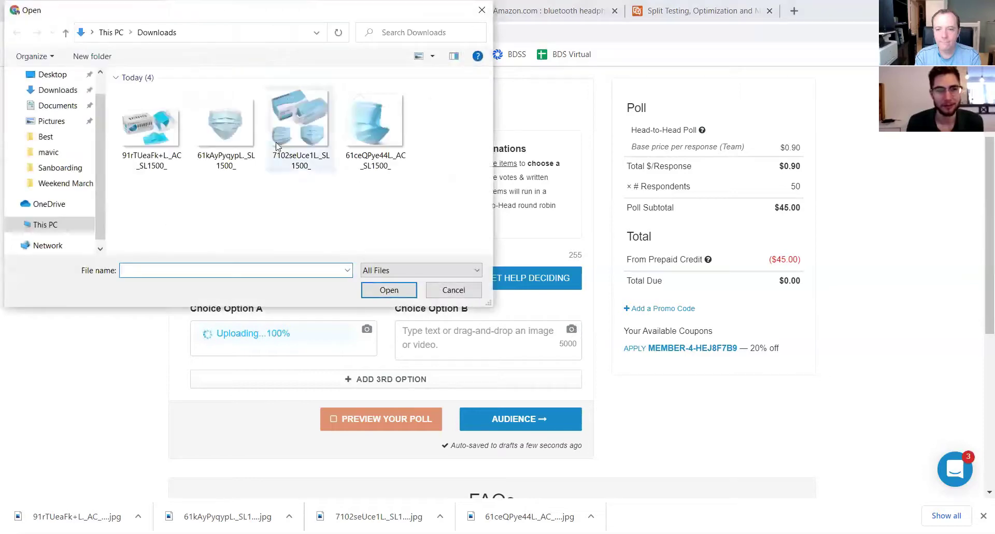
click(225, 124)
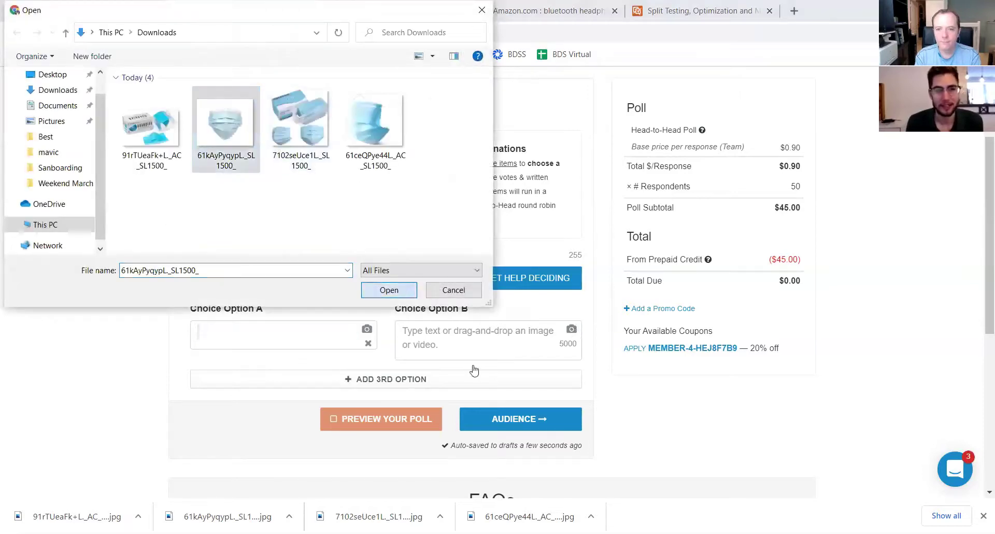
click(389, 290)
Step: Add a third choice option and upload 7102seUce1L._SL1500_ as its image
scroll(389, 310, down, 1)
click(394, 390)
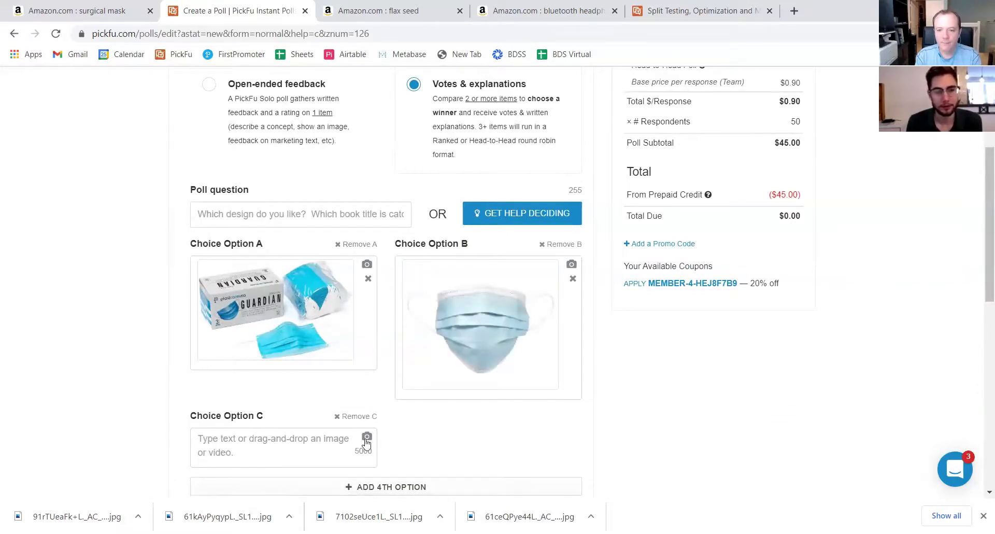
click(366, 438)
click(301, 124)
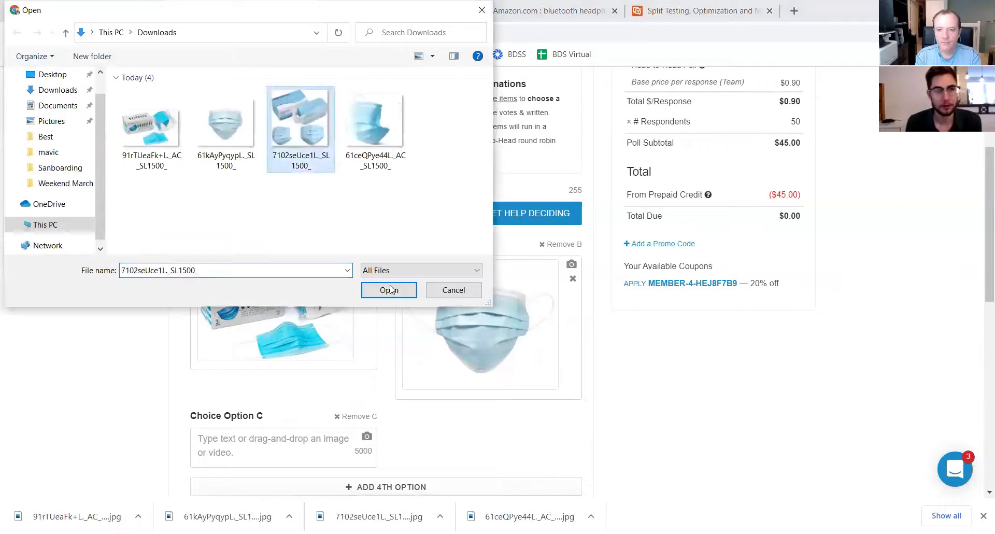
click(387, 290)
Step: Add a fourth choice option and upload 61ceQPye44L._AC_SL1500_ as its image
scroll(451, 335, down, 3)
click(415, 290)
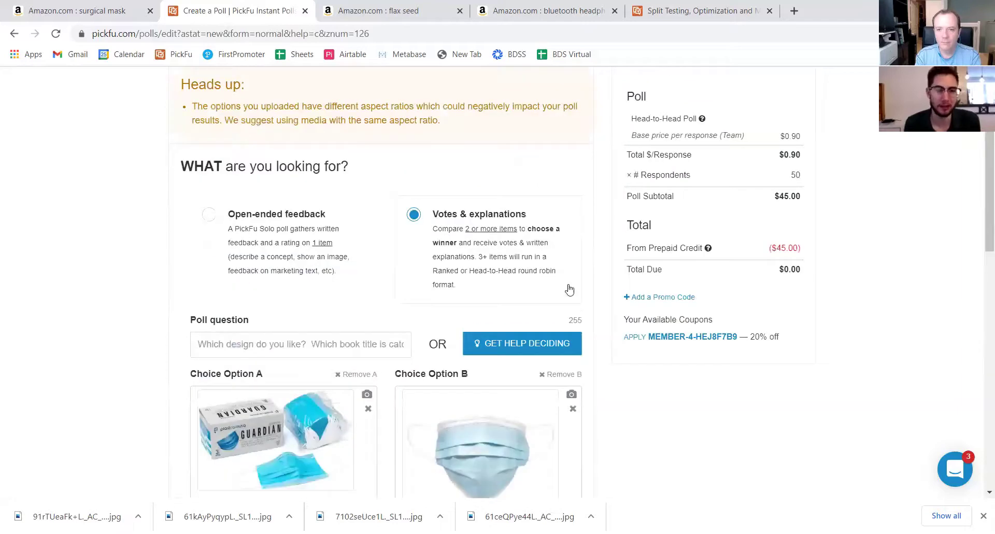
click(571, 244)
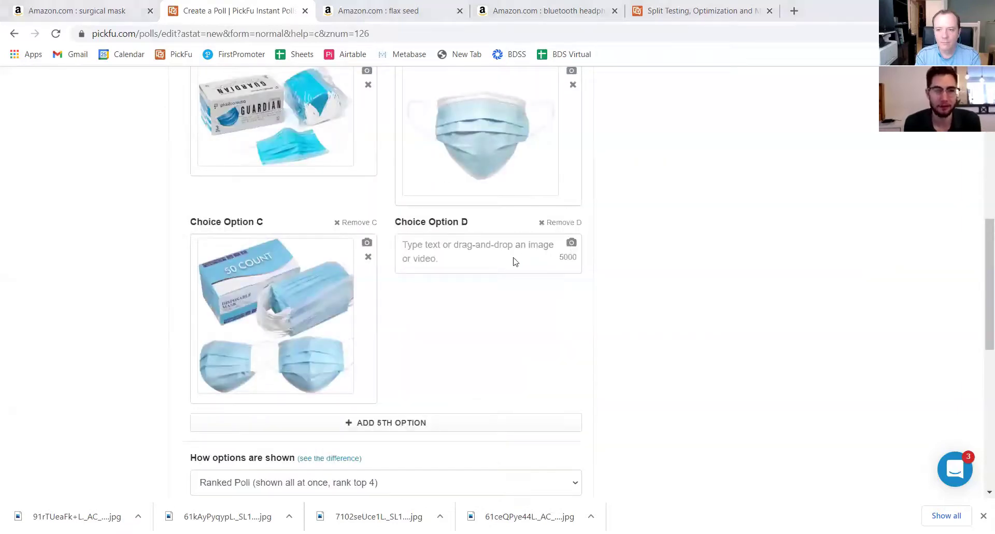
click(386, 150)
click(388, 289)
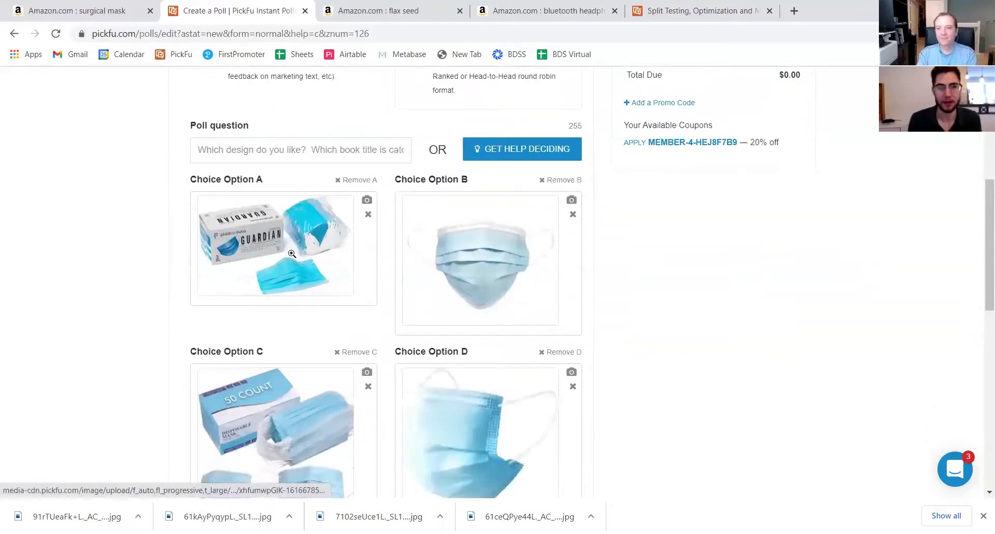
Step: Enter the poll question "Which image do you prefer for this 50 pack of surgical masks?", checking the pack size in the Amazon listings
scroll(333, 282, down, 3)
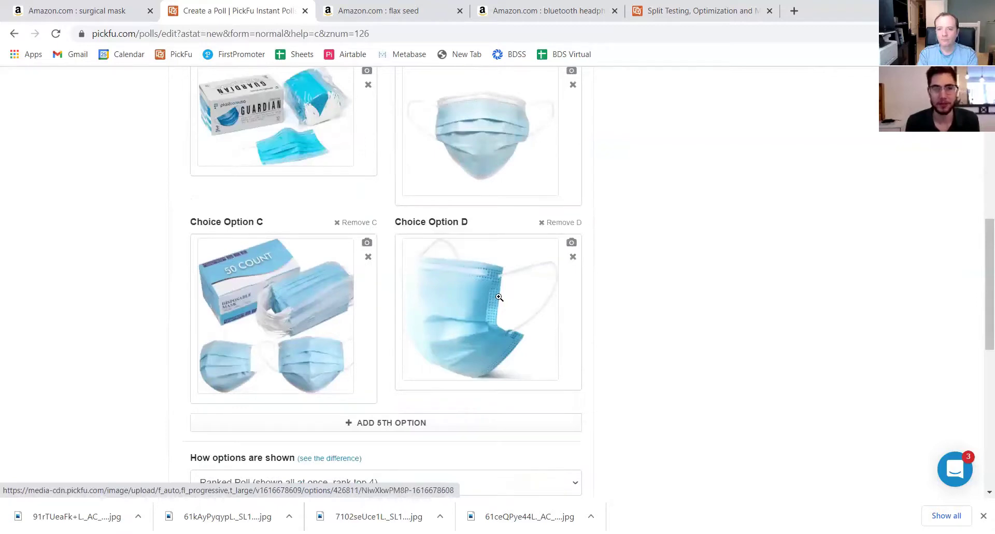
scroll(499, 297, up, 7)
click(299, 338)
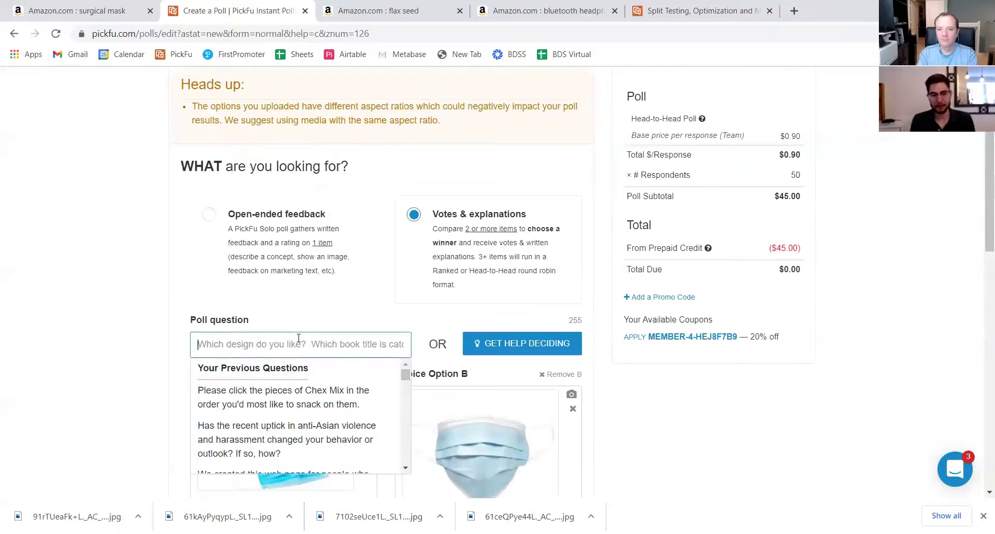
text(Which image do you prefer for this)
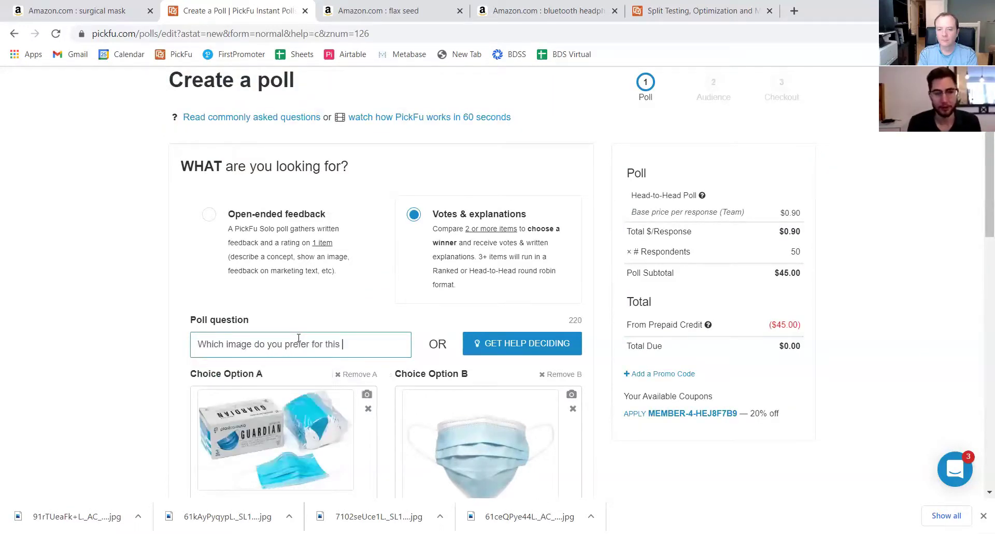
scroll(311, 290, down, 3)
key(ctrl+1)
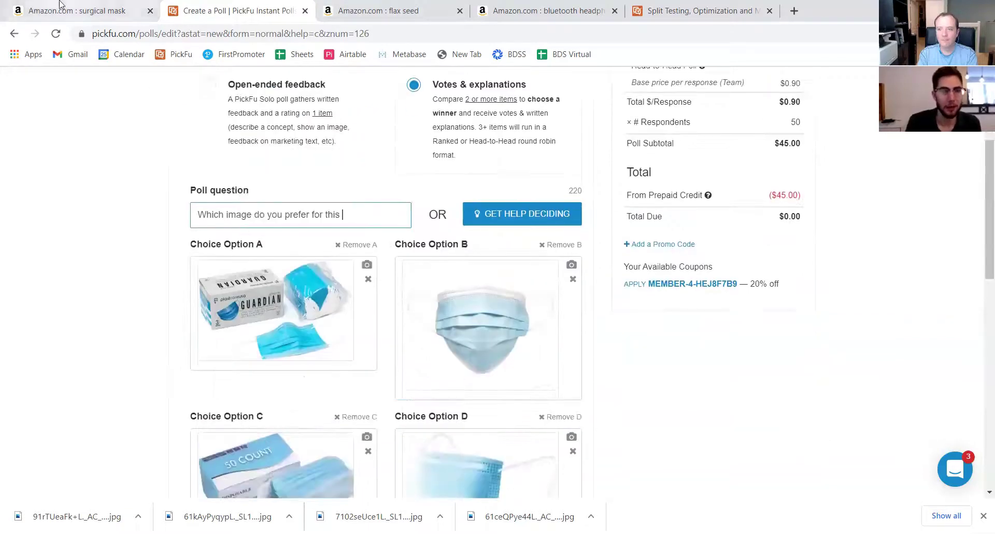
scroll(544, 394, down, 3)
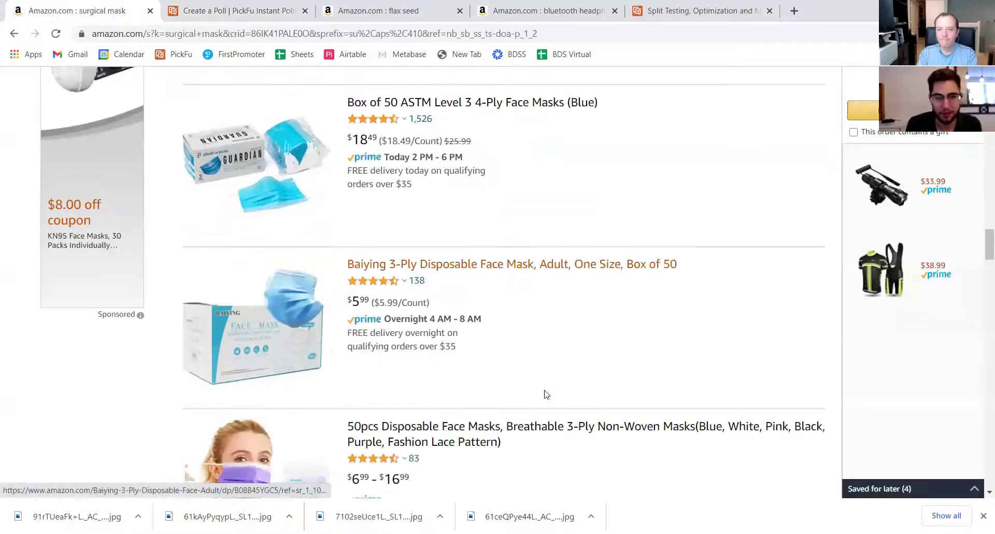
scroll(444, 334, up, 10)
scroll(444, 335, up, 3)
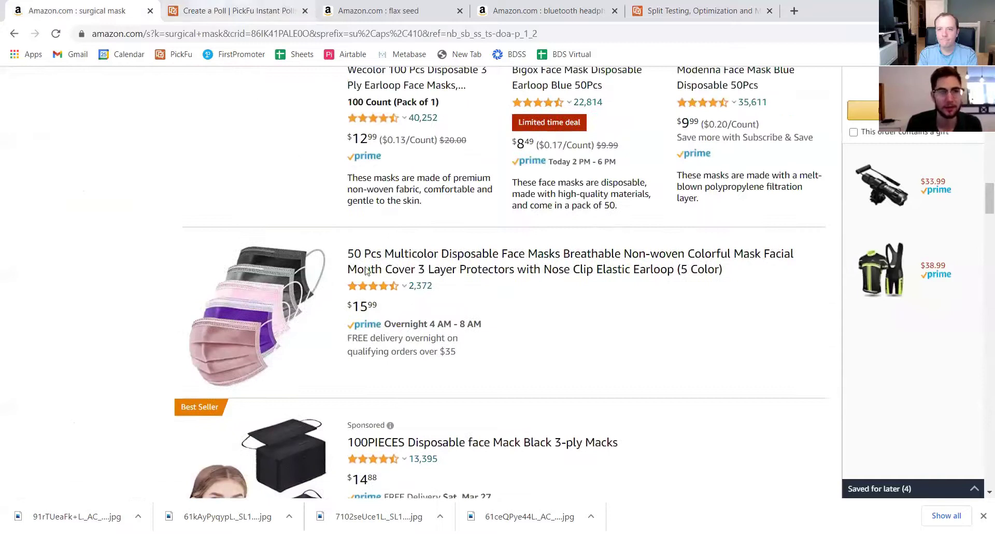
key(ctrl+2)
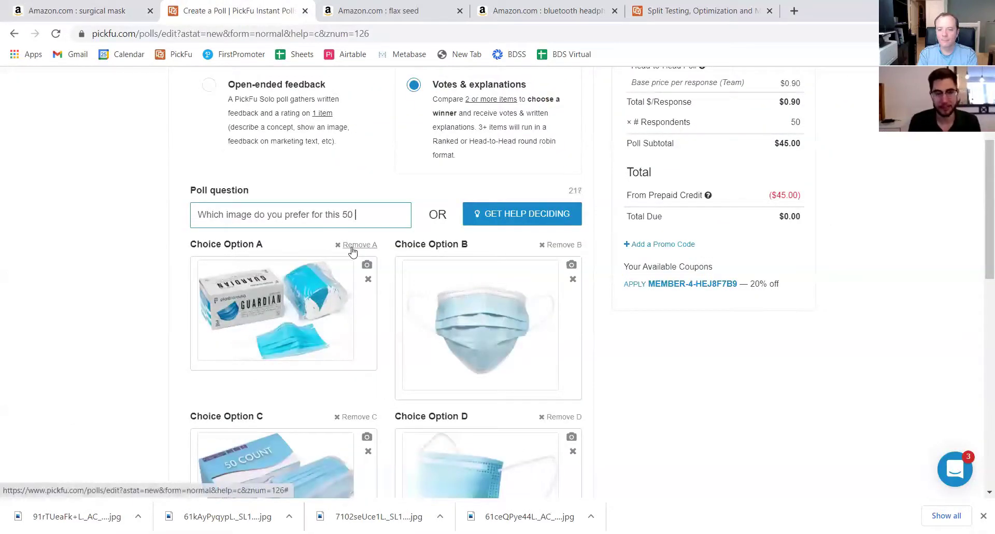
text(rgical masks?)
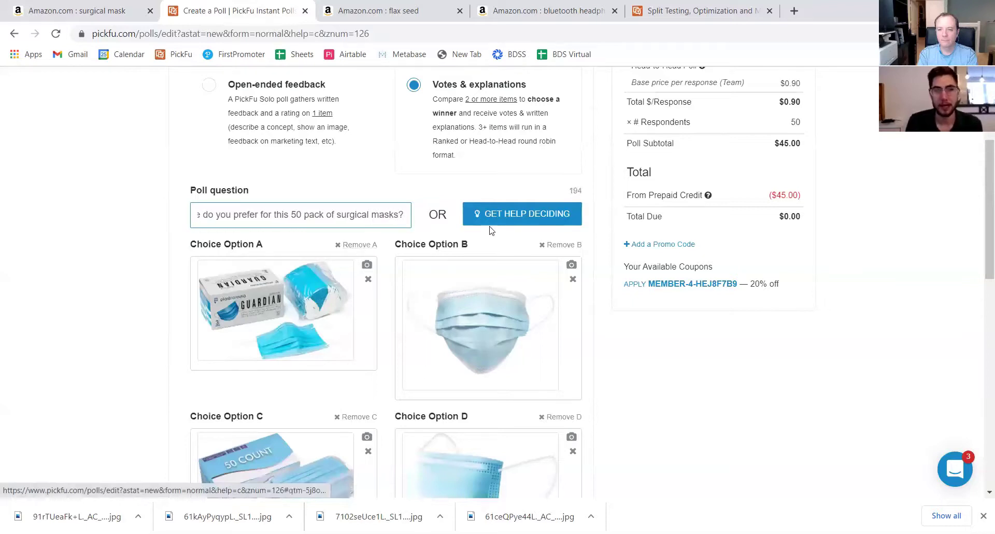
Step: Proceed to the audience settings and target the poll at Amazon Prime members using the Amazon Prime Membership trait
scroll(352, 251, down, 8)
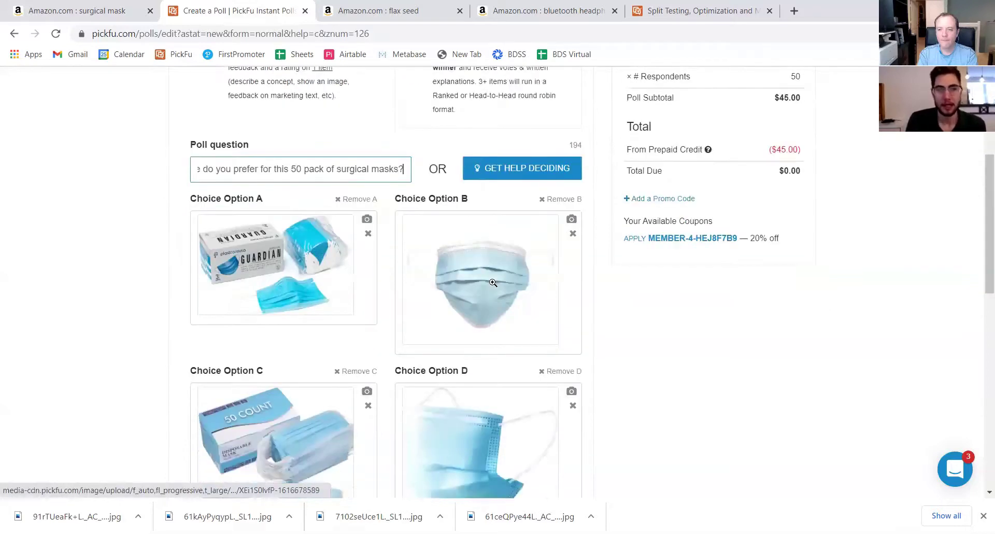
click(536, 277)
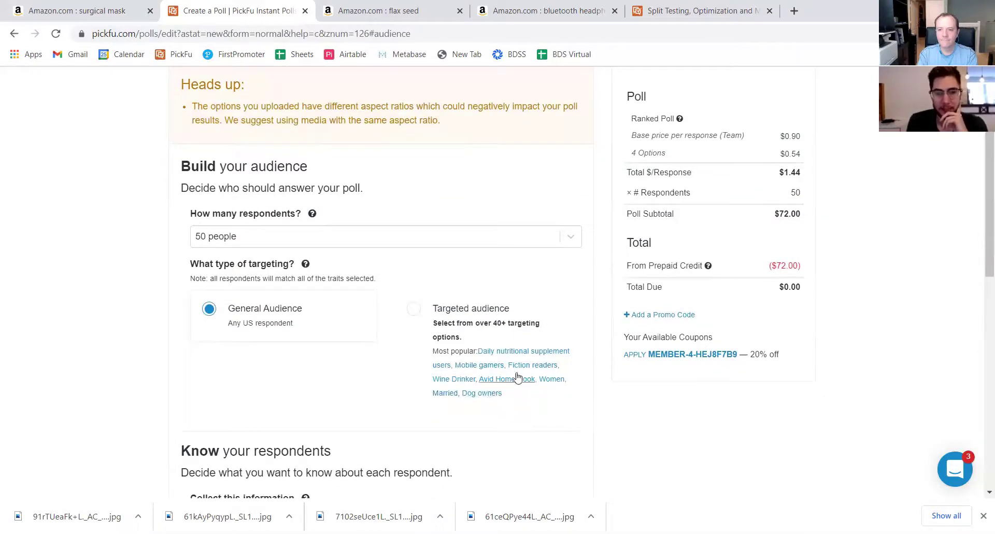
click(411, 310)
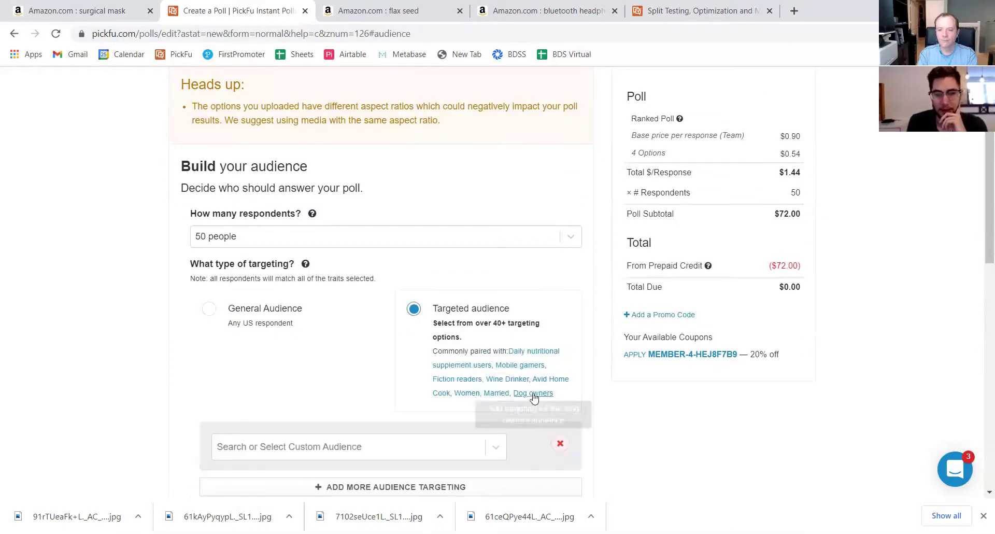
click(394, 452)
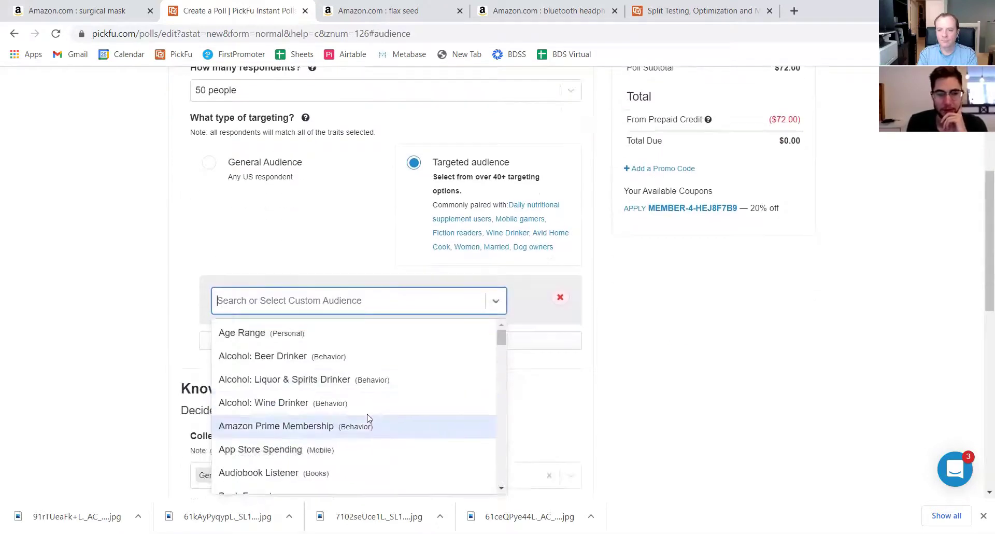
click(329, 425)
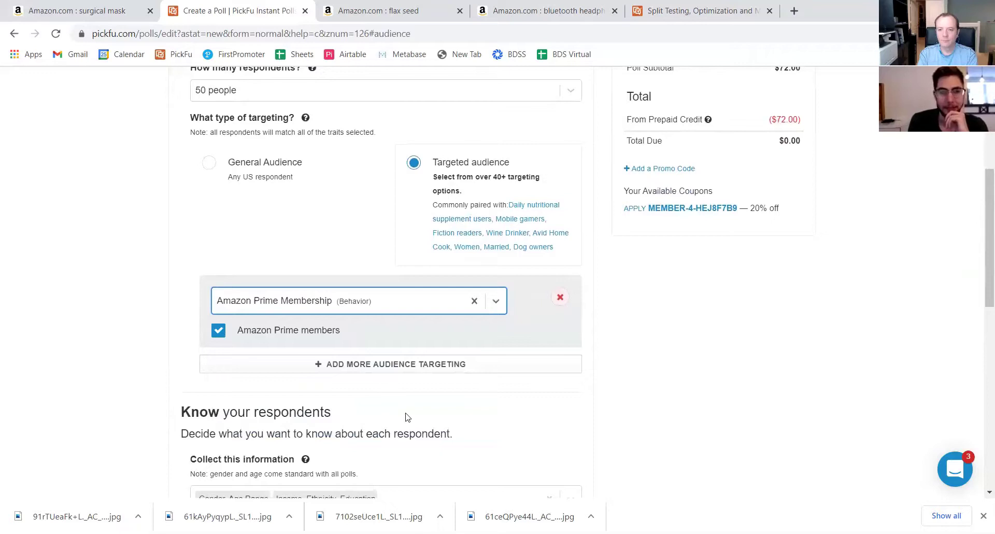
Step: Review the audience settings and poll cost, and start the poll
scroll(417, 347, up, 3)
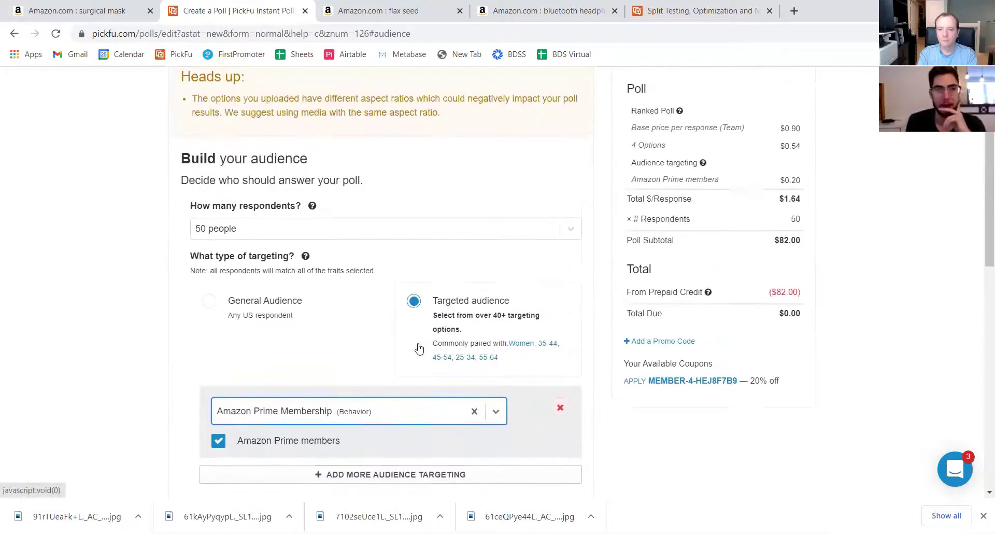
scroll(417, 348, up, 2)
scroll(415, 349, down, 10)
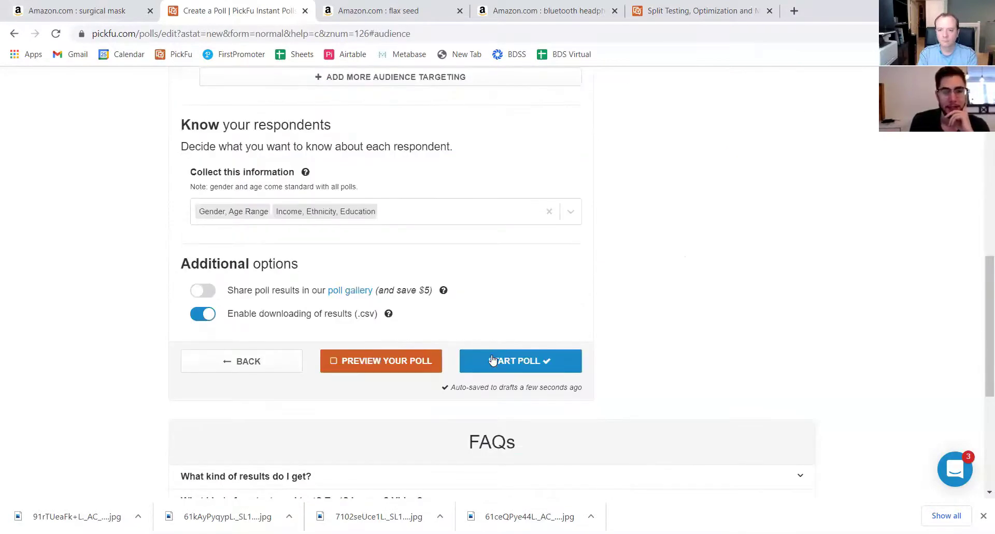
click(492, 360)
click(497, 318)
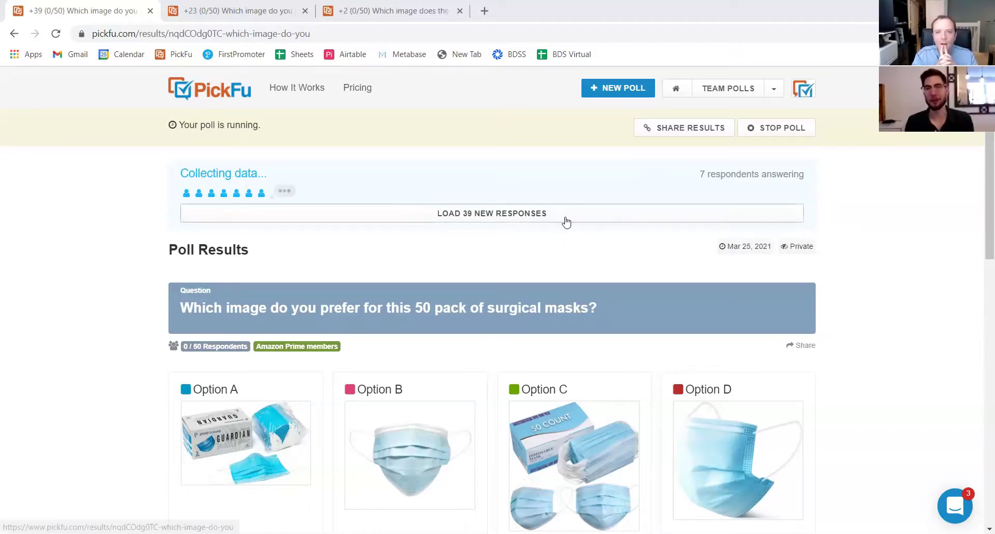
Step: Load the new responses of the surgical mask poll and compare the votes for the four options
click(500, 219)
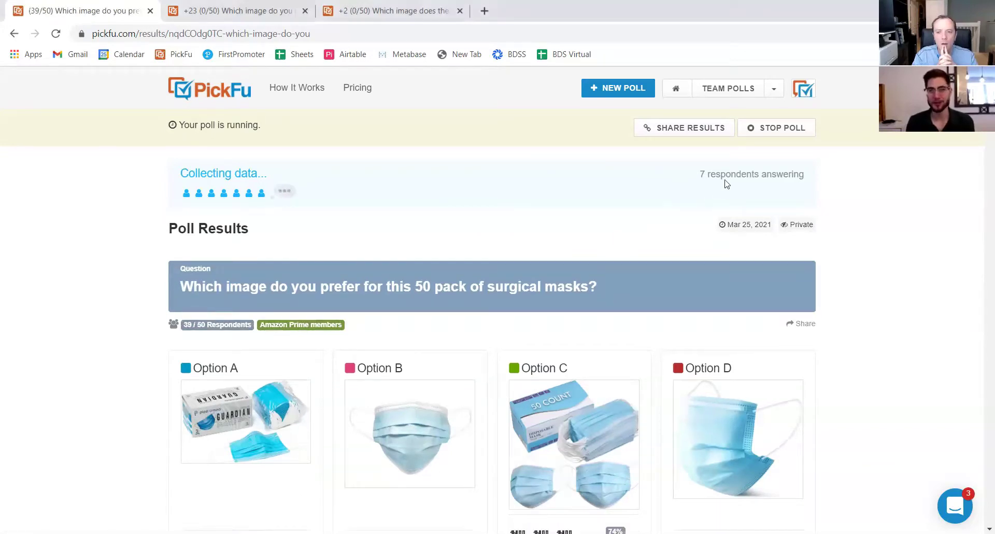
drag(694, 179, 779, 175)
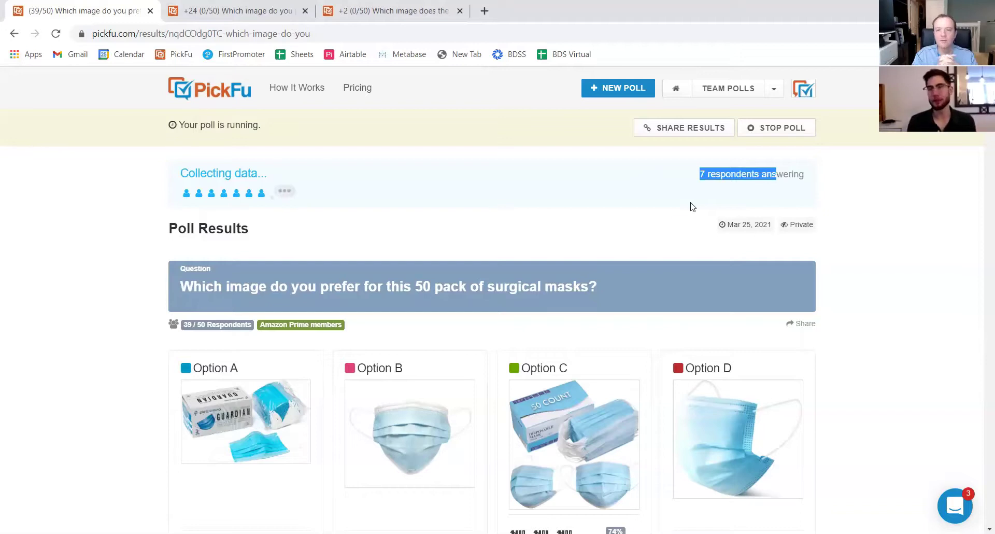
scroll(613, 241, down, 3)
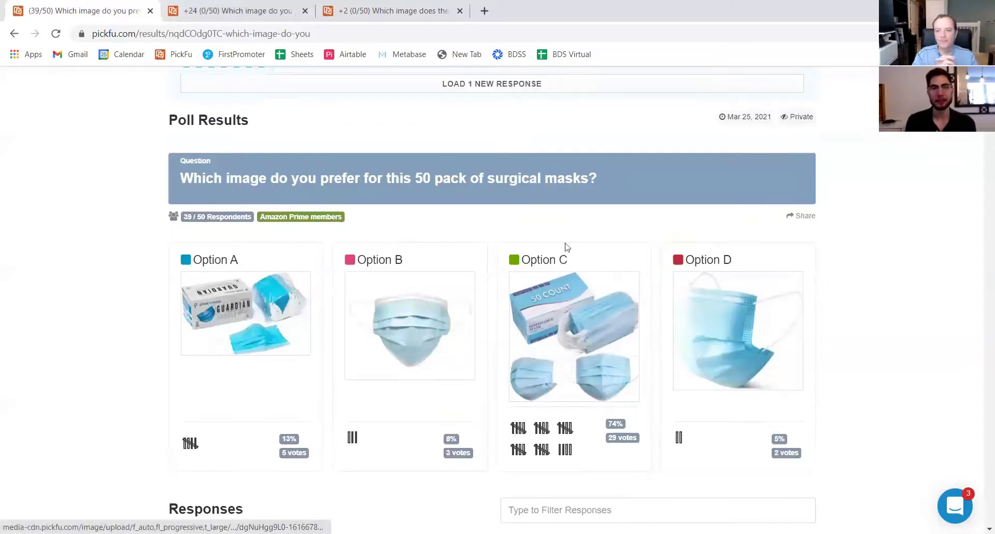
scroll(389, 253, down, 2)
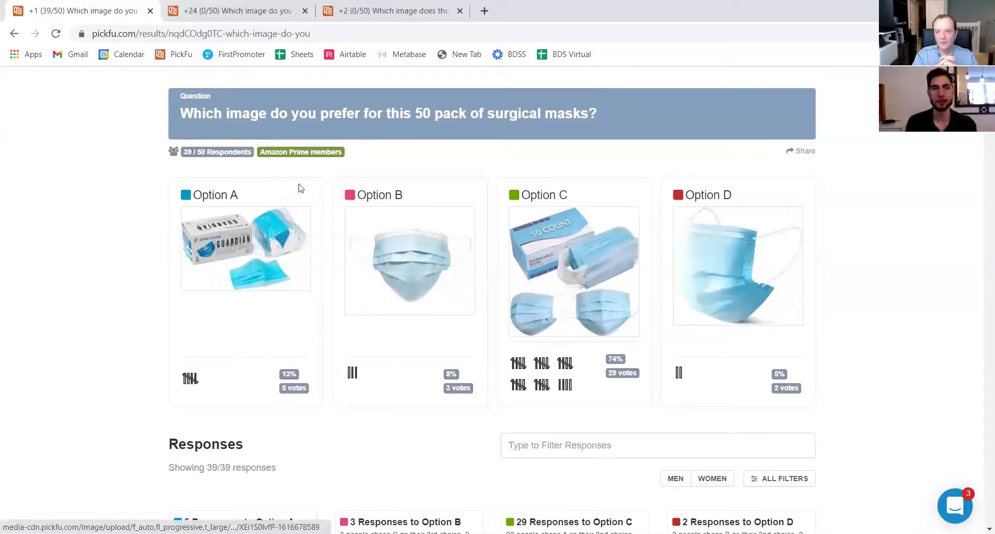
scroll(569, 275, down, 1)
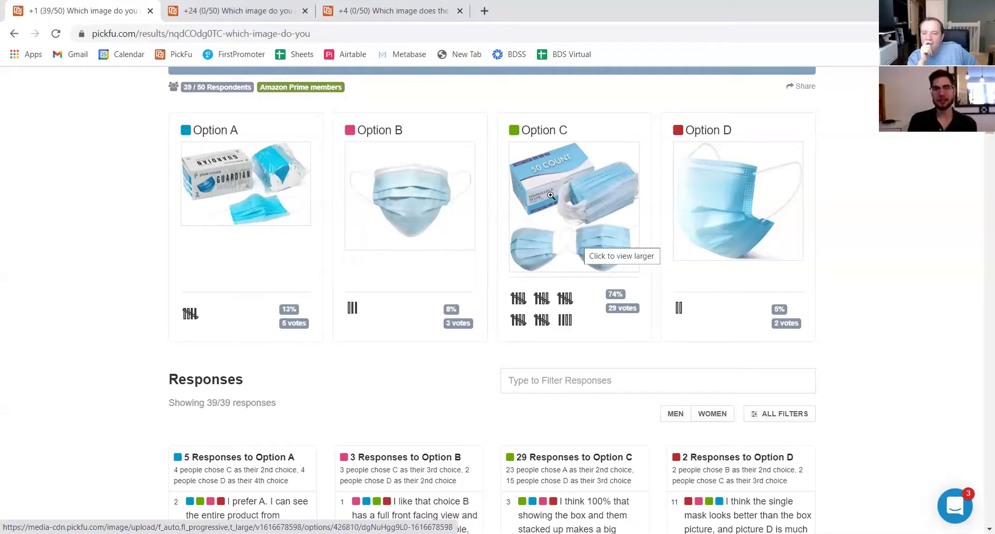
Step: Read the written responses to Option C along with the respondents' rankings and demographics
scroll(605, 221, down, 3)
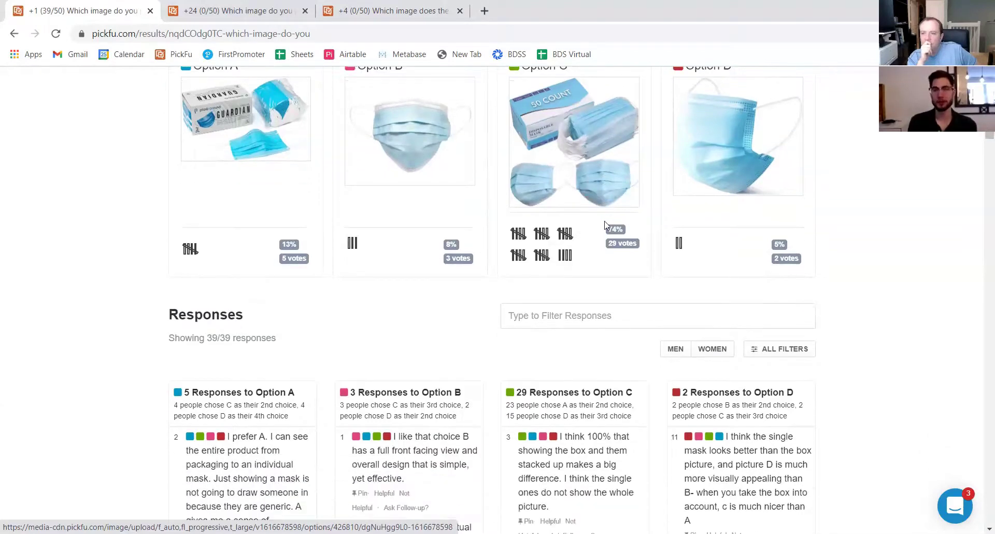
scroll(607, 225, down, 3)
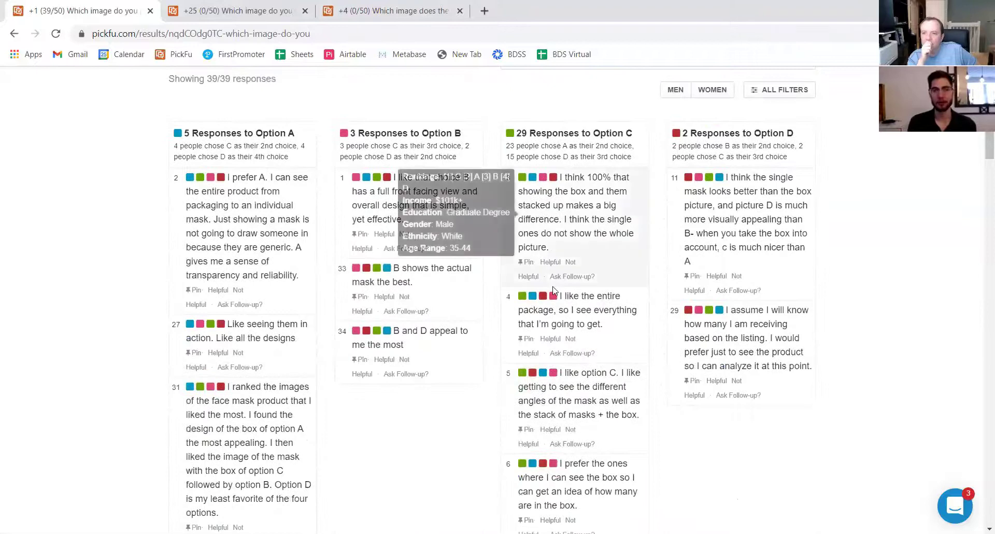
mouse_move(595, 319)
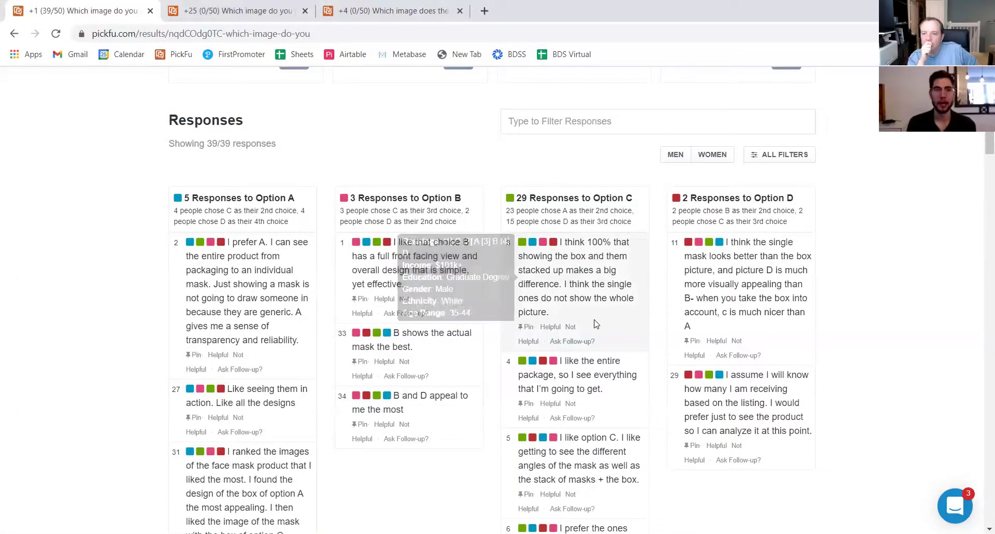
scroll(595, 334, down, 1)
mouse_move(603, 239)
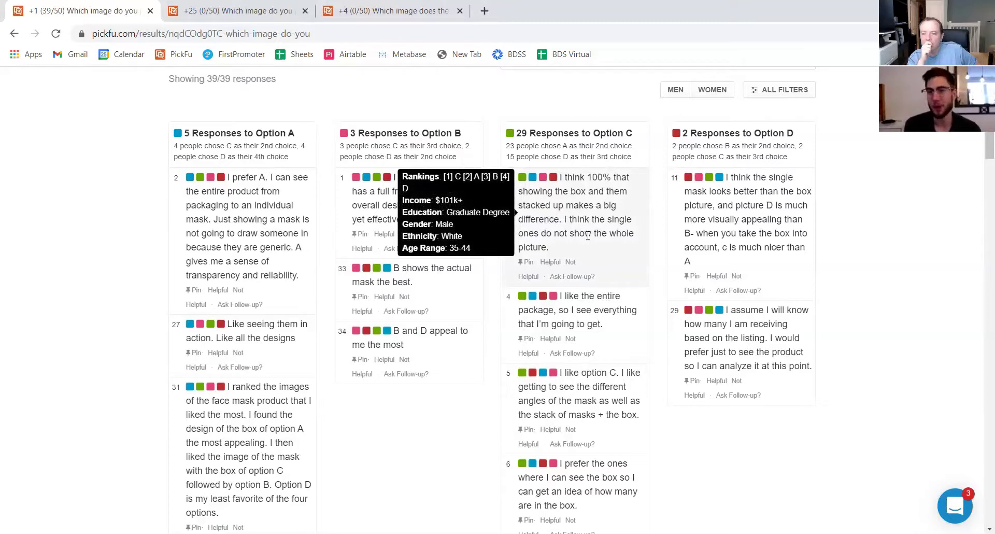
mouse_move(636, 388)
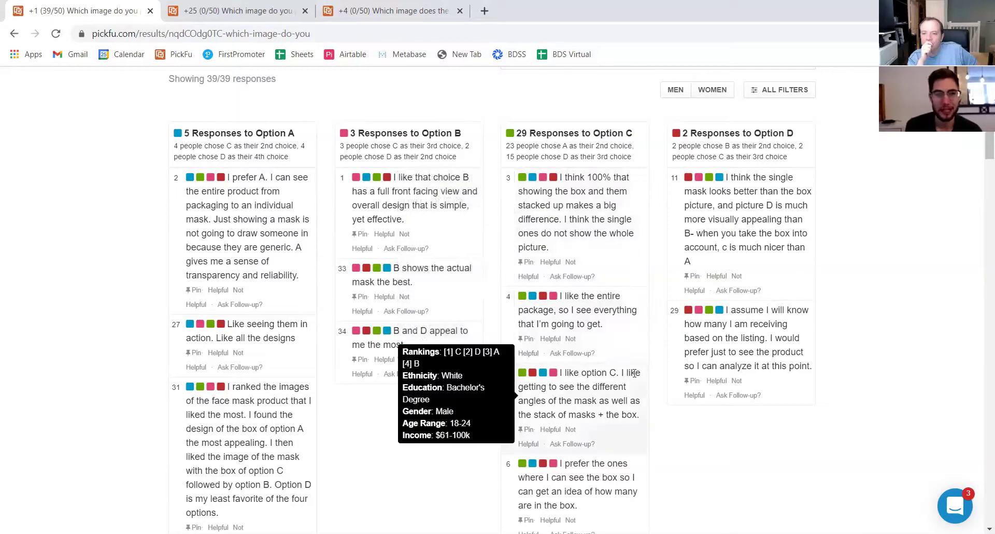
scroll(622, 368, down, 1)
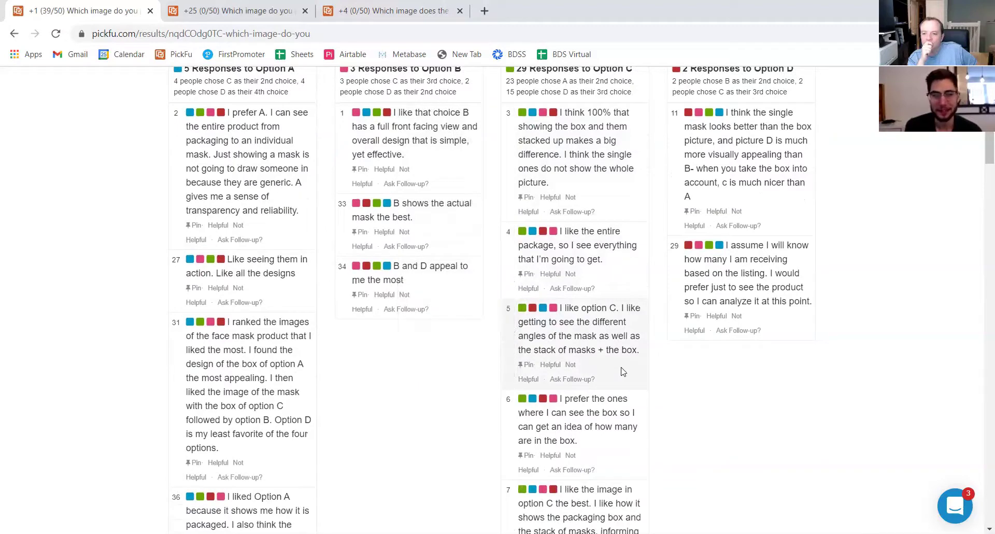
Step: Examine the written responses to Option D and compare them with the option images and vote shares
scroll(622, 372, up, 9)
scroll(744, 305, down, 5)
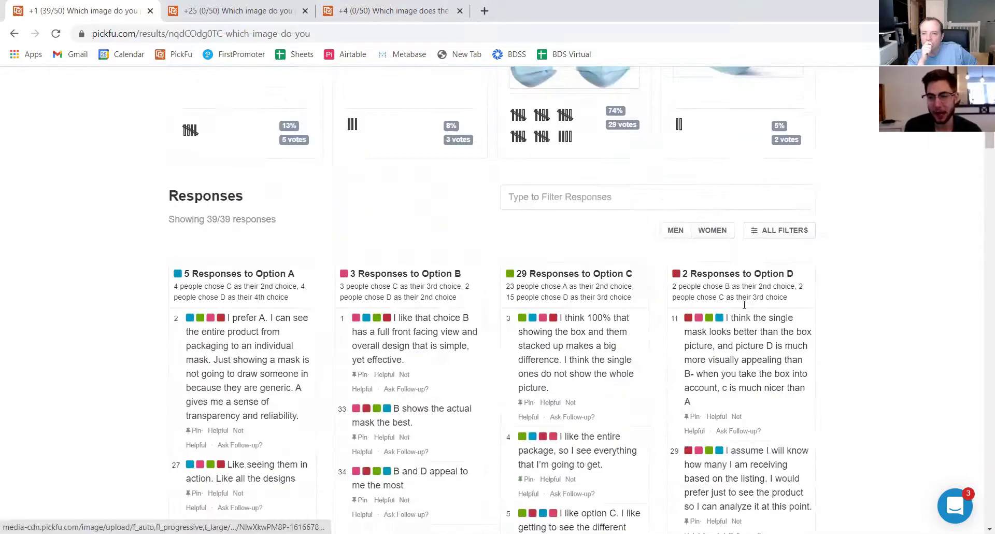
mouse_move(755, 361)
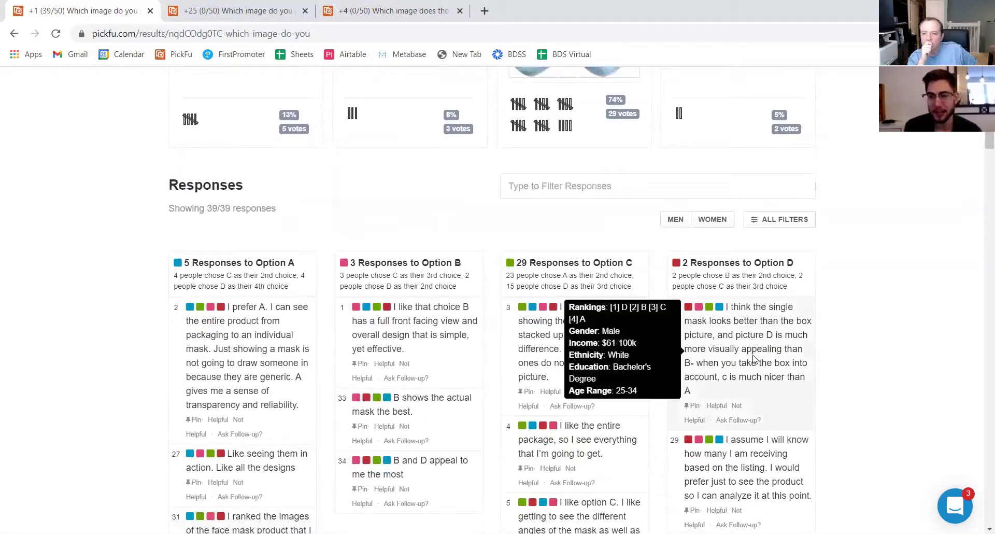
scroll(770, 371, down, 1)
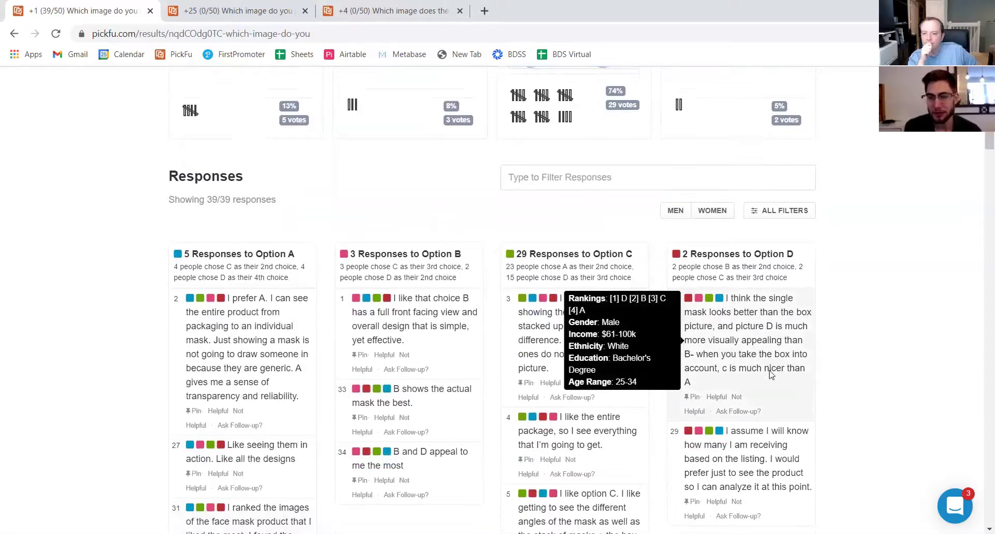
mouse_move(753, 296)
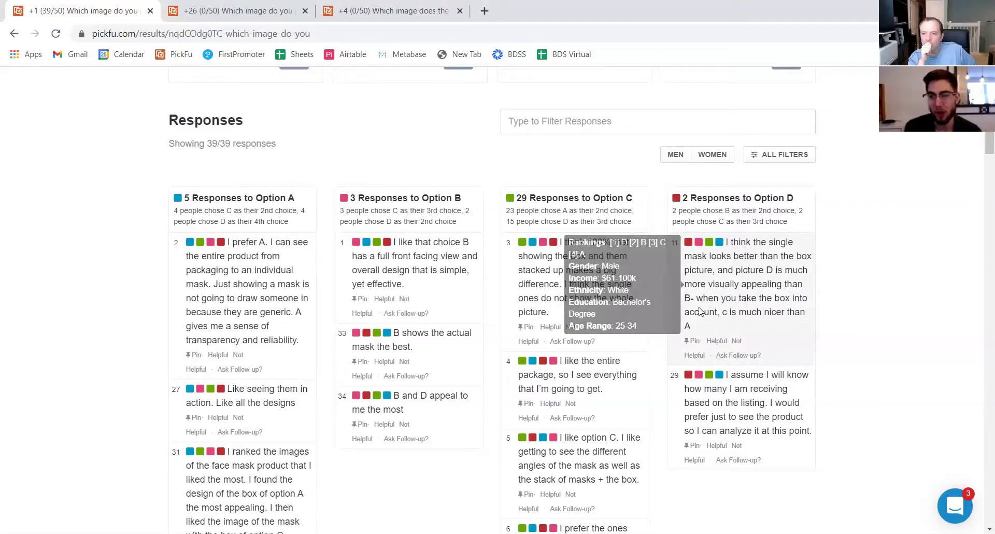
scroll(731, 333, up, 1)
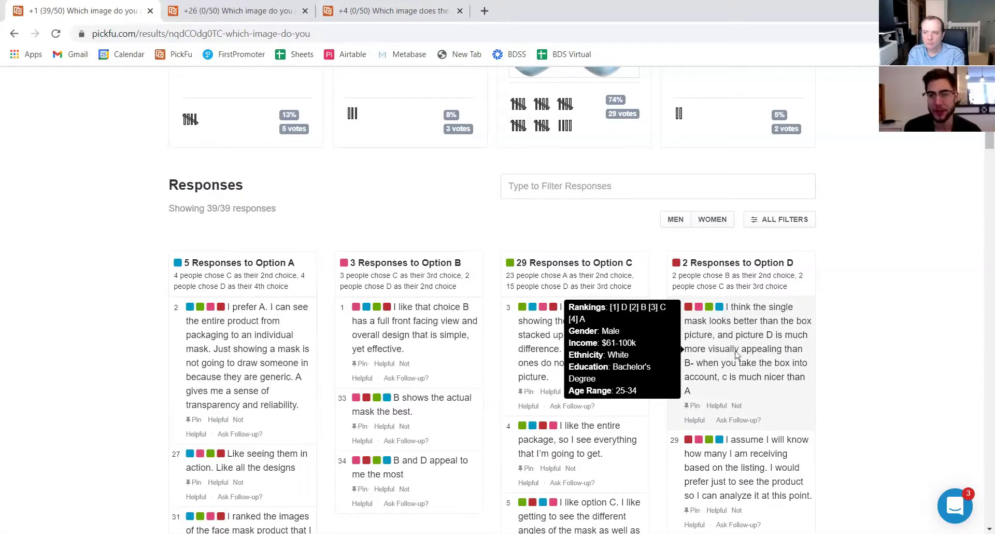
scroll(758, 353, up, 4)
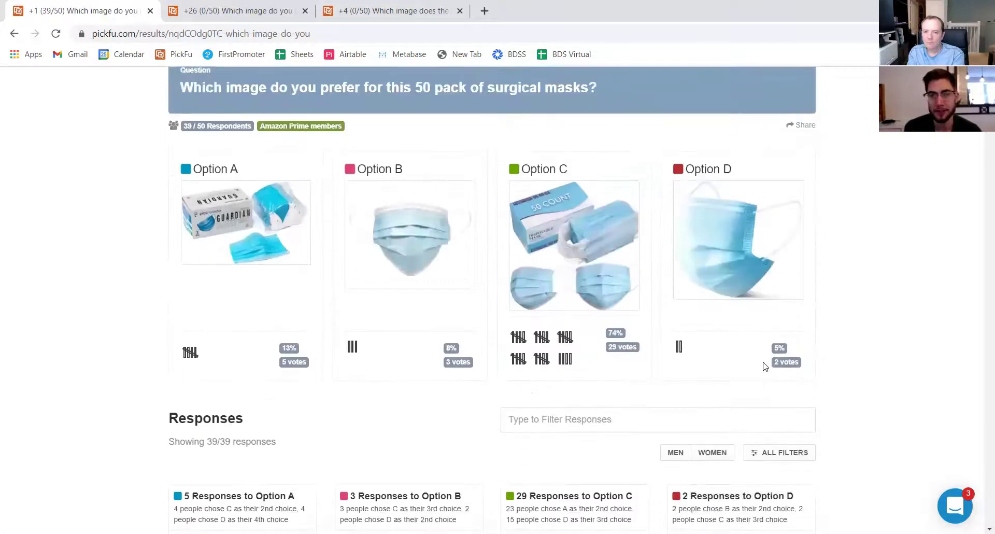
scroll(764, 362, down, 3)
scroll(764, 365, down, 5)
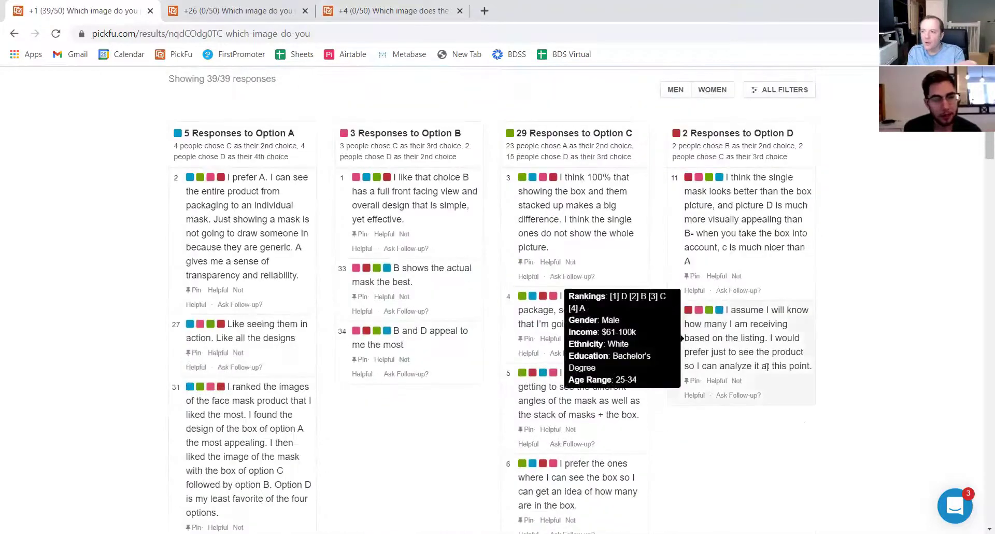
scroll(768, 372, up, 6)
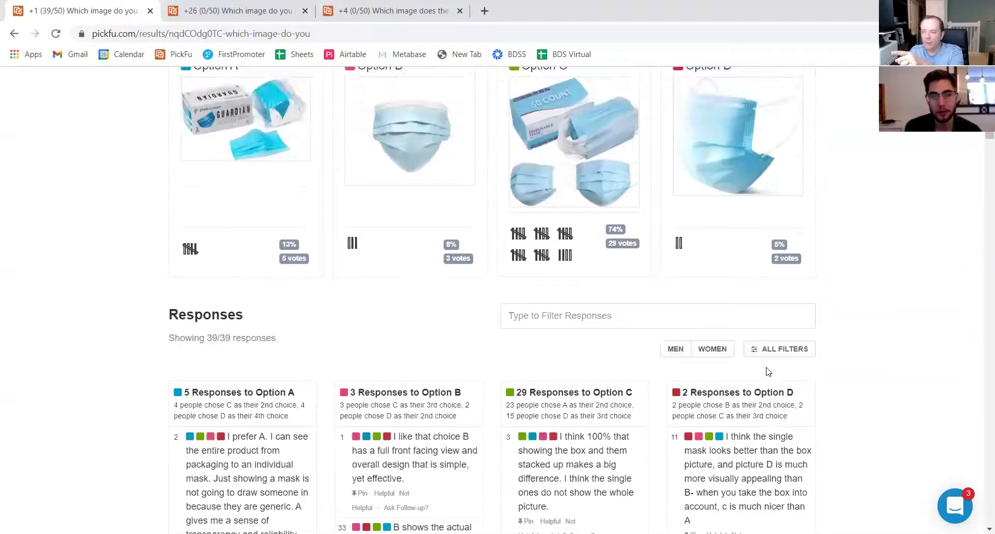
Step: Compare the four mask images and their vote shares with the leading written response for each option
scroll(768, 371, up, 3)
scroll(768, 372, down, 3)
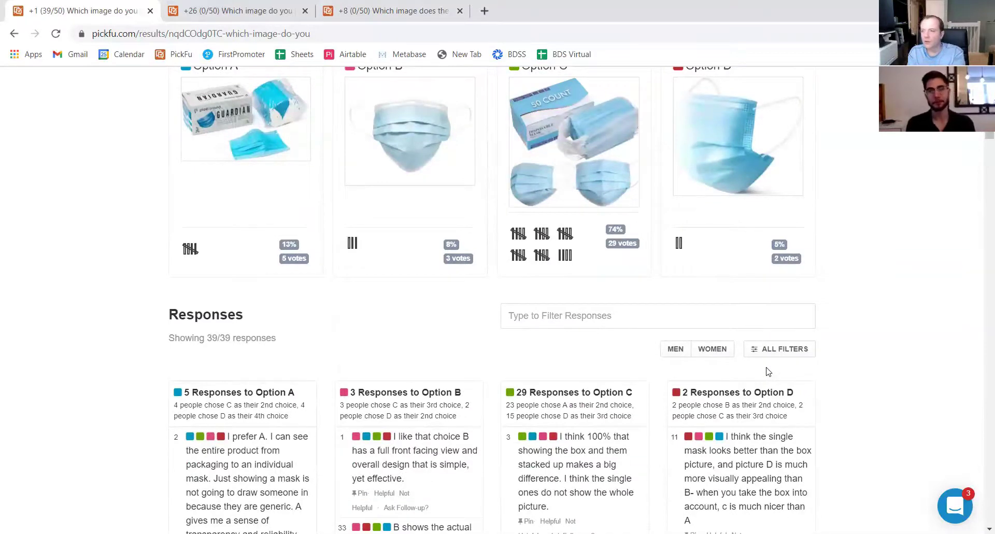
scroll(768, 371, up, 3)
scroll(768, 371, down, 4)
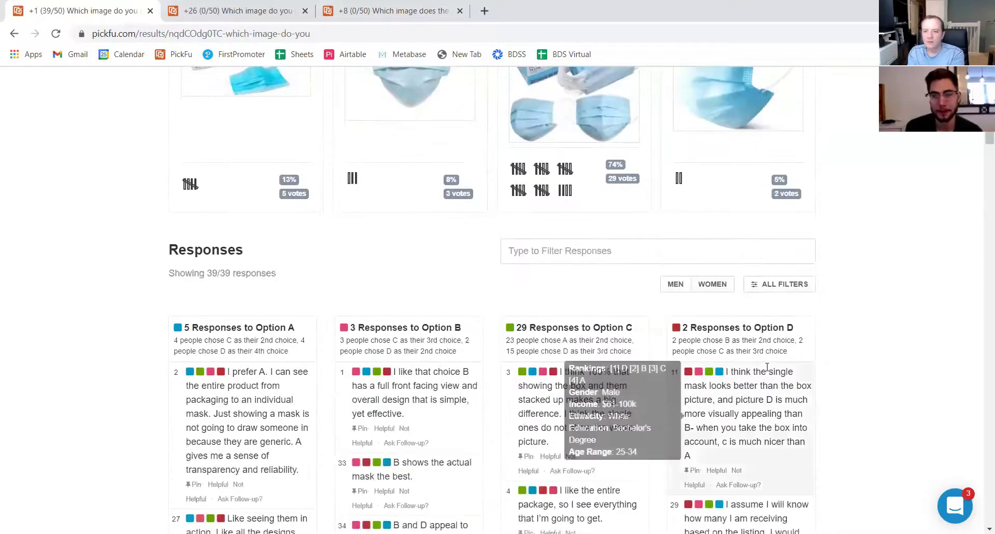
scroll(762, 378, up, 3)
scroll(754, 383, down, 4)
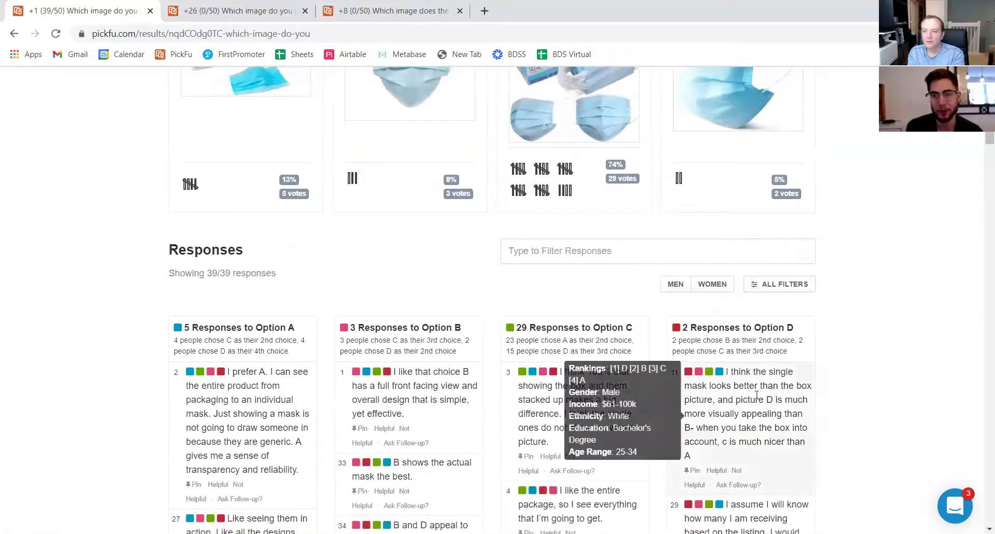
scroll(750, 386, up, 3)
scroll(755, 422, down, 3)
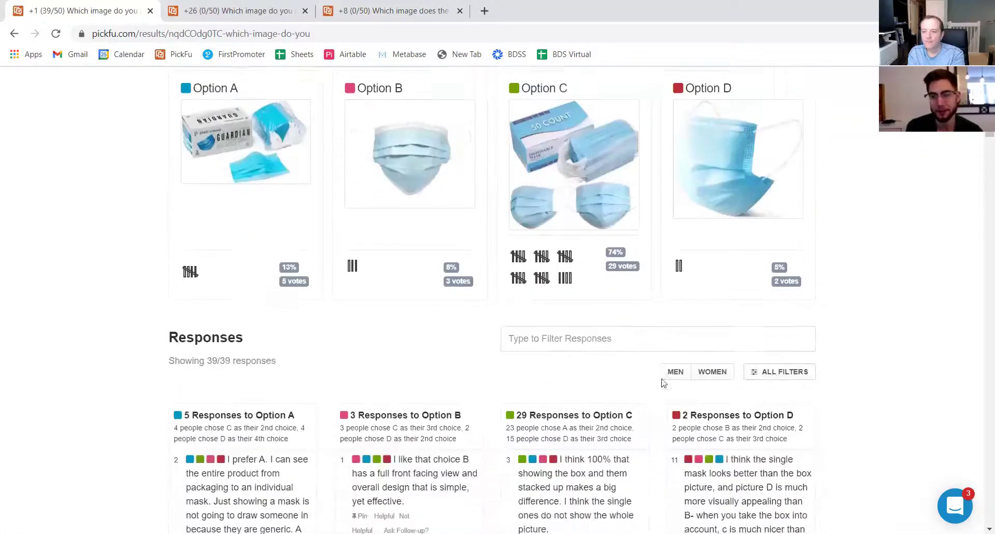
mouse_move(704, 375)
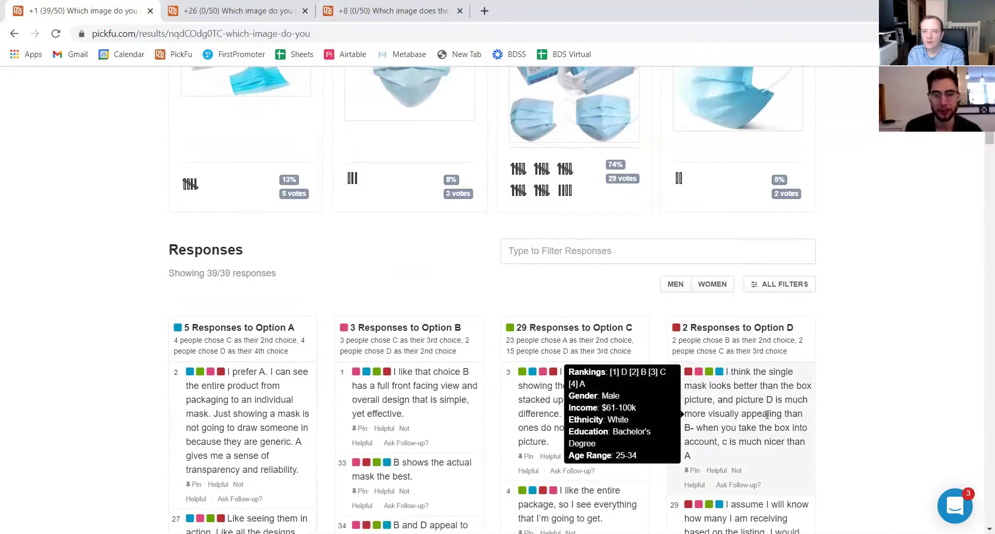
Step: Skim the full list of written responses to Option C and relate them to its main image
scroll(678, 415, down, 1)
scroll(513, 342, down, 3)
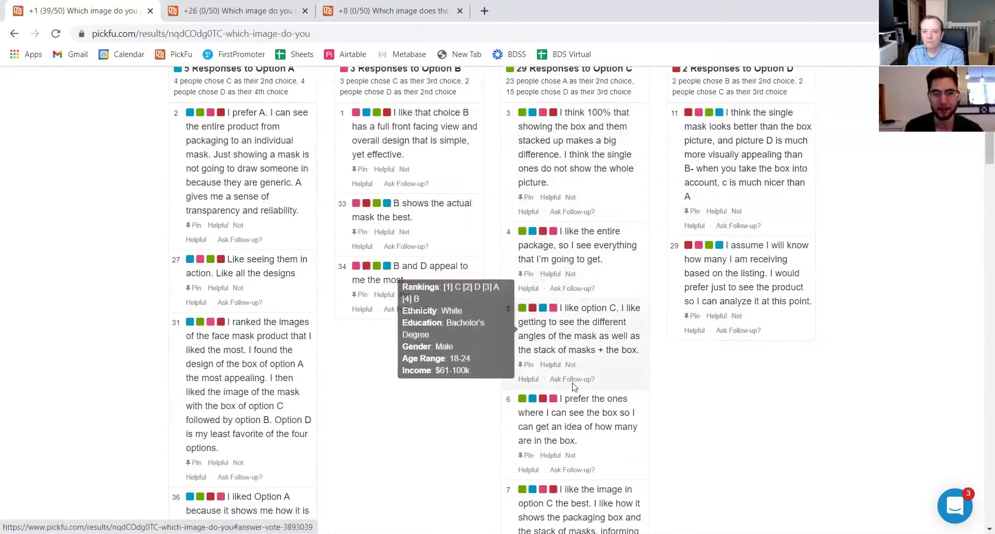
scroll(485, 387, up, 6)
scroll(499, 404, down, 20)
scroll(576, 291, down, 20)
scroll(576, 264, up, 8)
scroll(576, 264, up, 15)
scroll(580, 268, up, 15)
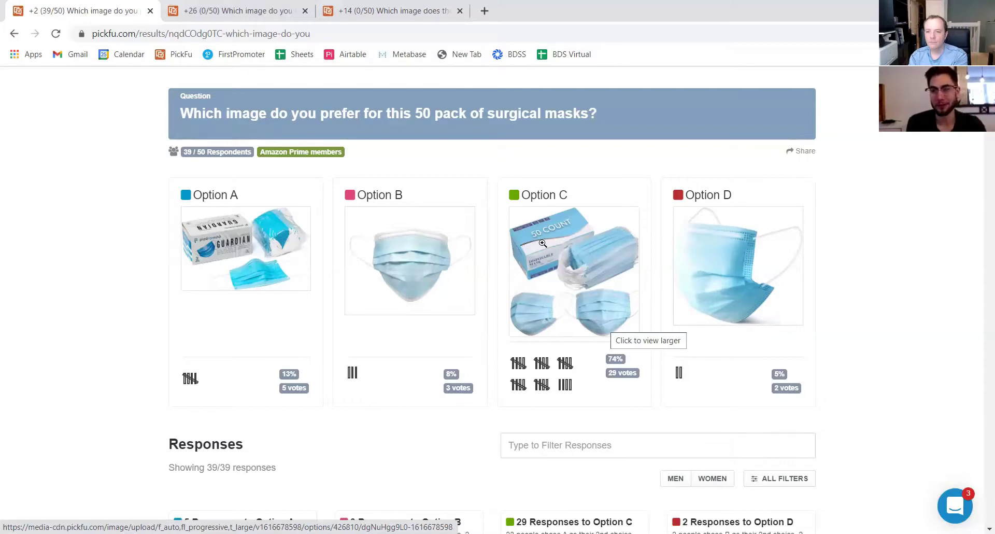
Step: Examine the demographic breakdown of the votes below the responses, including the Age Range and Education charts
scroll(562, 285, down, 1)
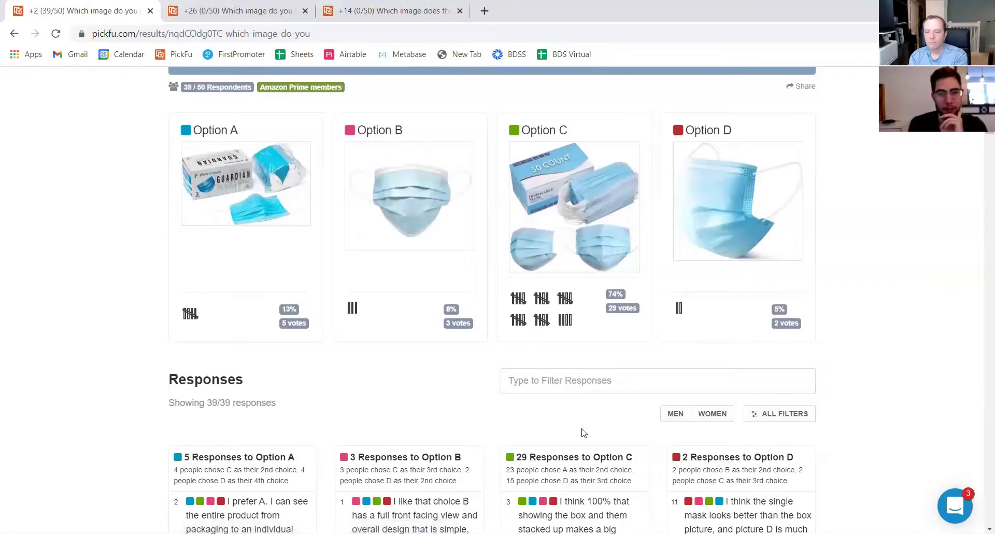
scroll(583, 433, down, 15)
scroll(584, 433, down, 20)
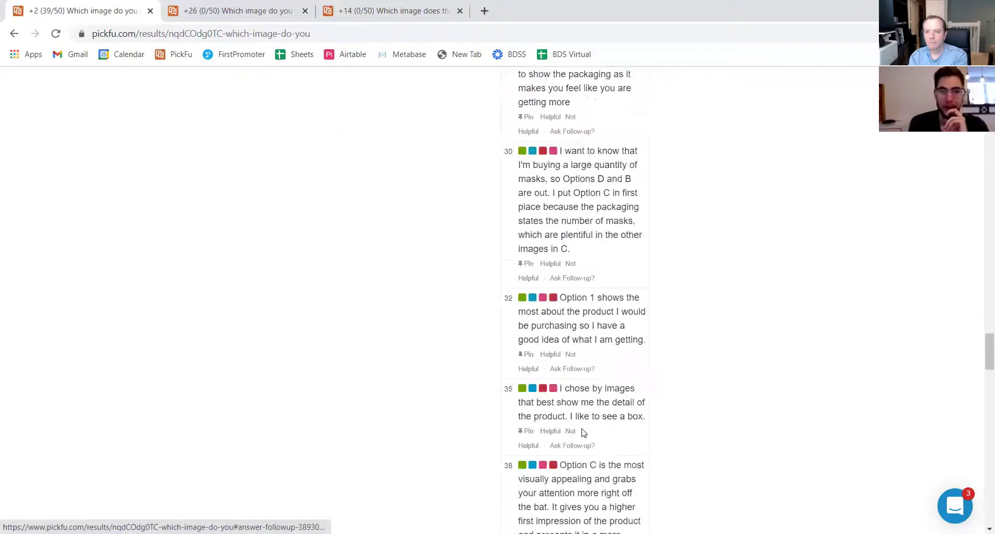
scroll(583, 433, down, 10)
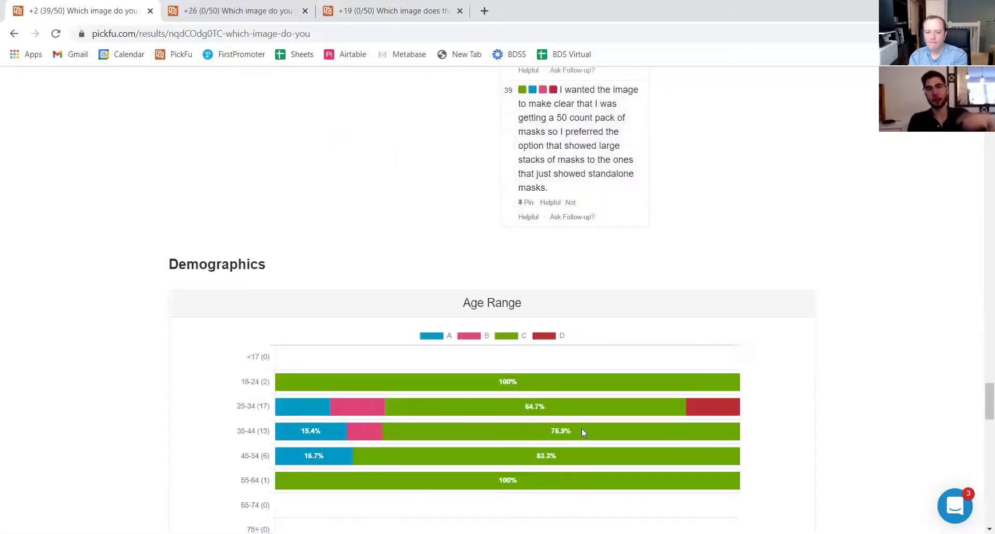
scroll(581, 433, up, 12)
scroll(556, 330, down, 8)
scroll(556, 330, down, 9)
mouse_move(507, 246)
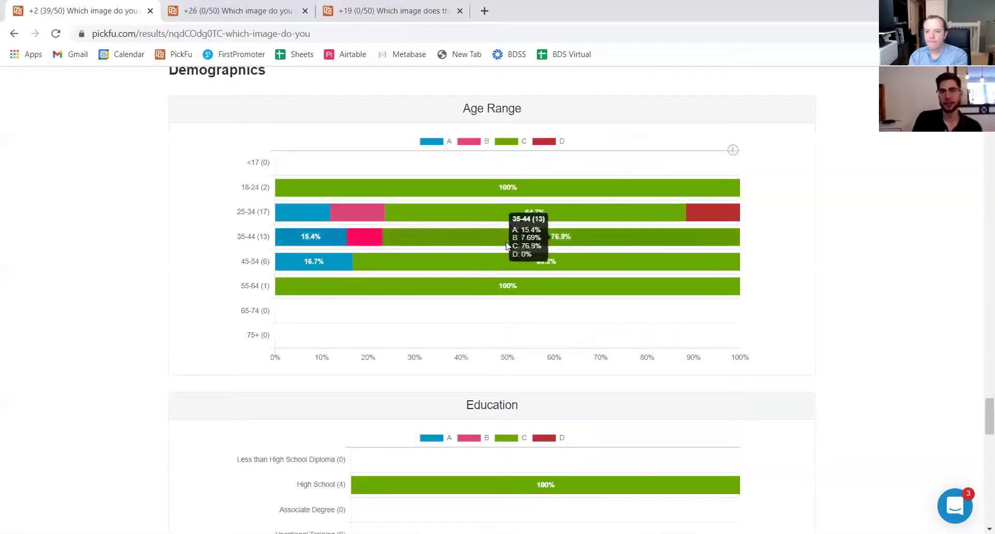
scroll(534, 253, down, 4)
scroll(534, 256, up, 6)
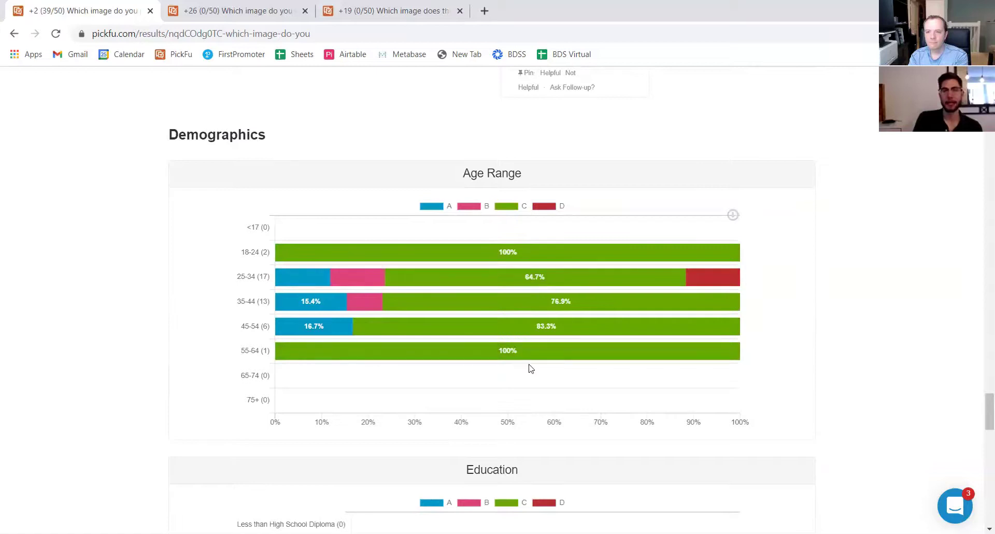
scroll(530, 368, down, 12)
scroll(522, 338, down, 3)
Step: Load the newly collected responses into the surgical mask poll results and check the updated votes for the four options
scroll(524, 329, up, 15)
scroll(525, 326, up, 20)
scroll(524, 330, up, 9)
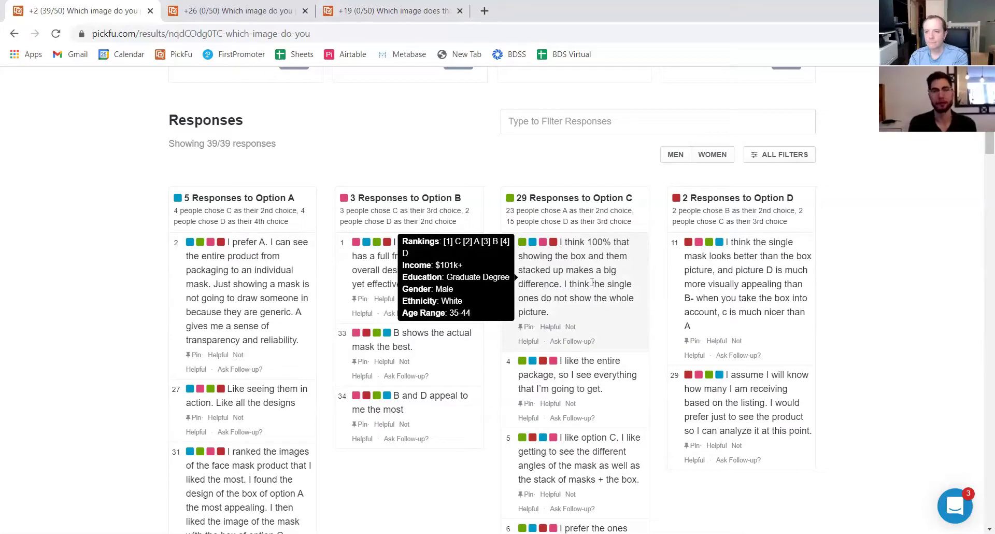
scroll(630, 280, up, 20)
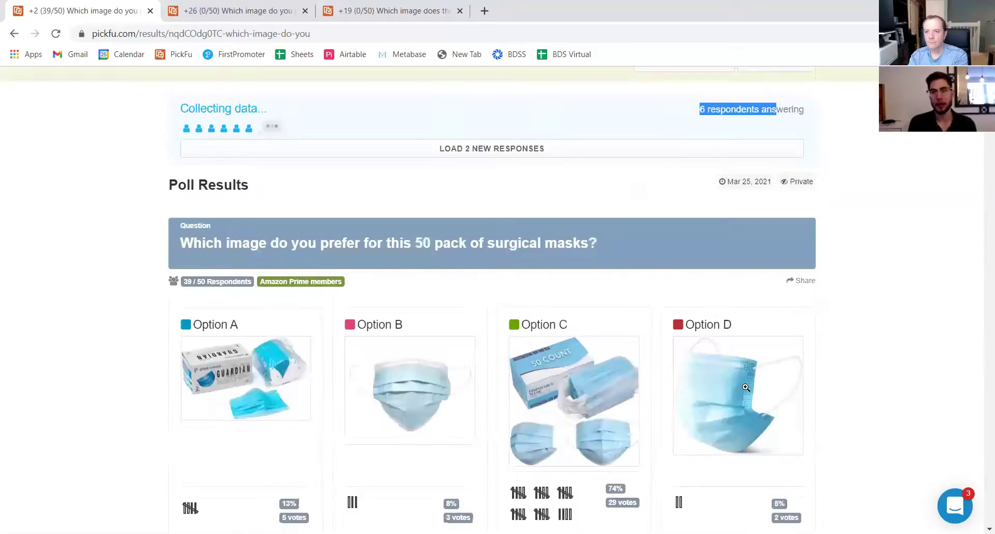
click(485, 150)
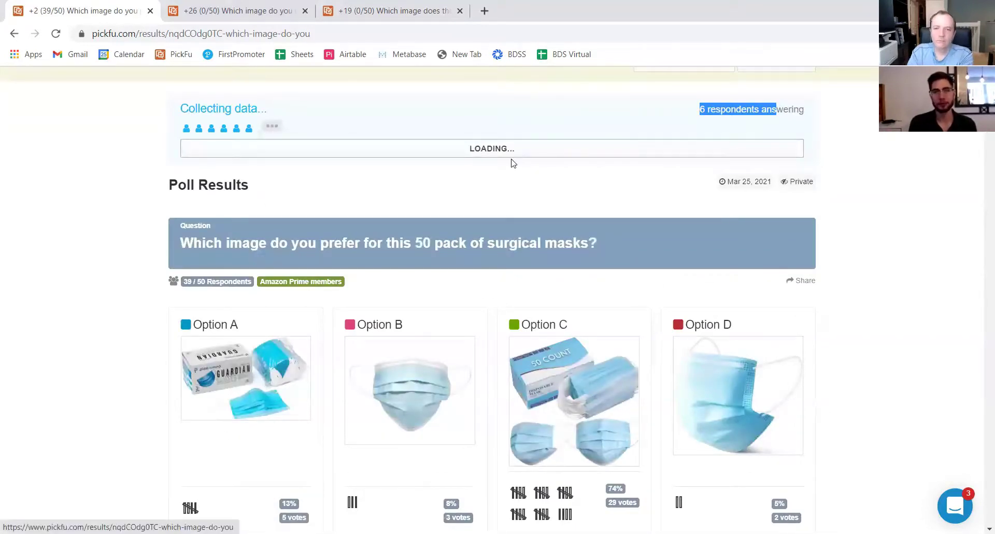
scroll(530, 173, up, 3)
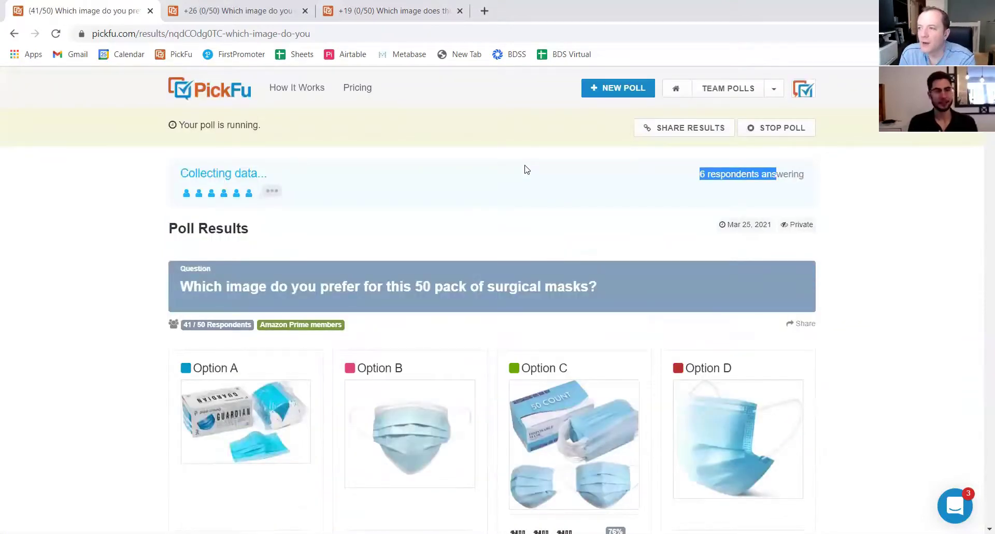
scroll(522, 170, down, 1)
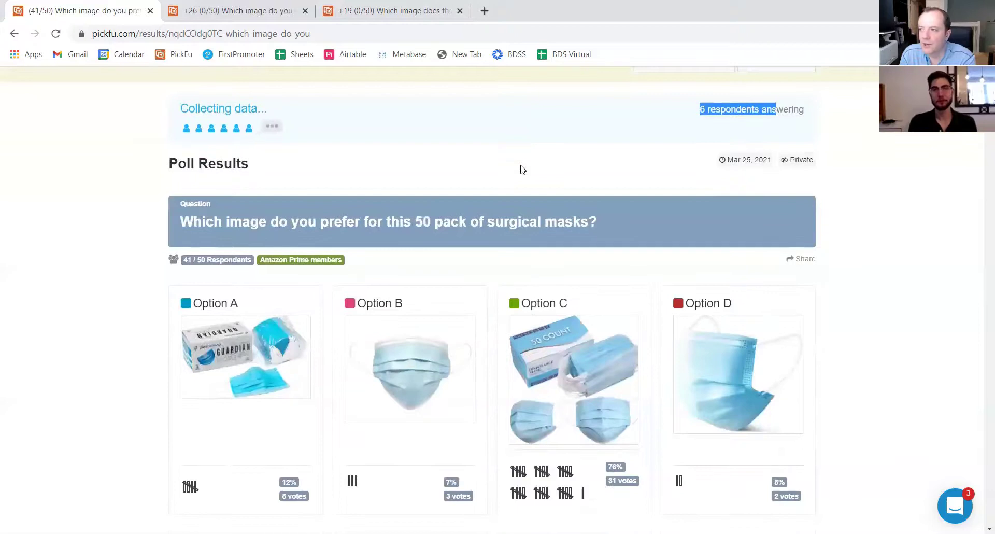